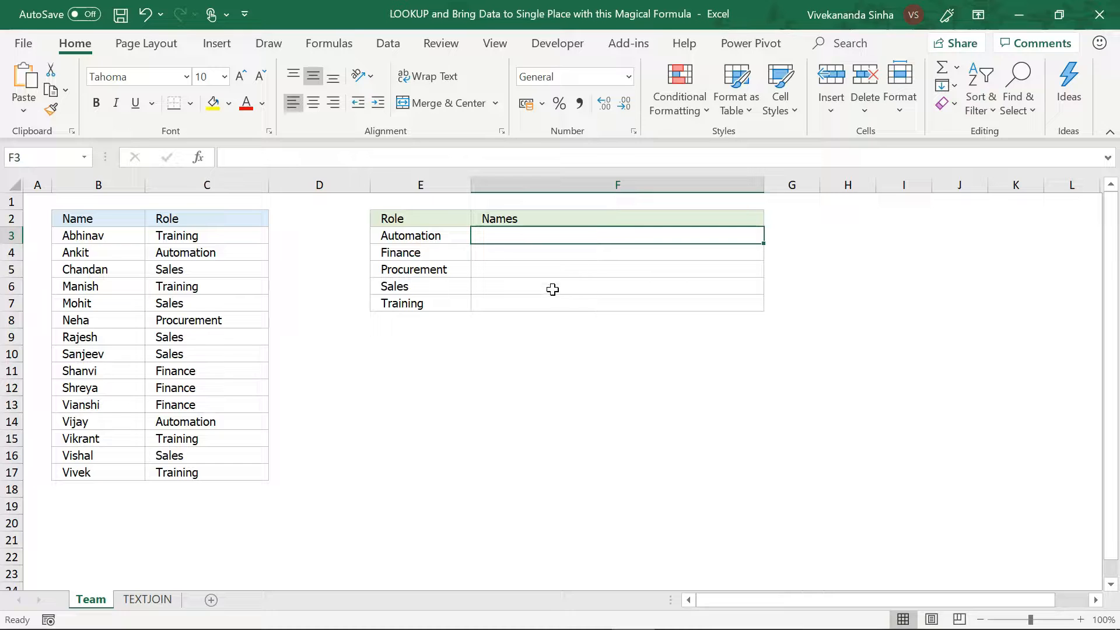
# Enter the names of the two people with the Automation role, separated by a comma, in cell F3
pyautogui.click(442, 235)
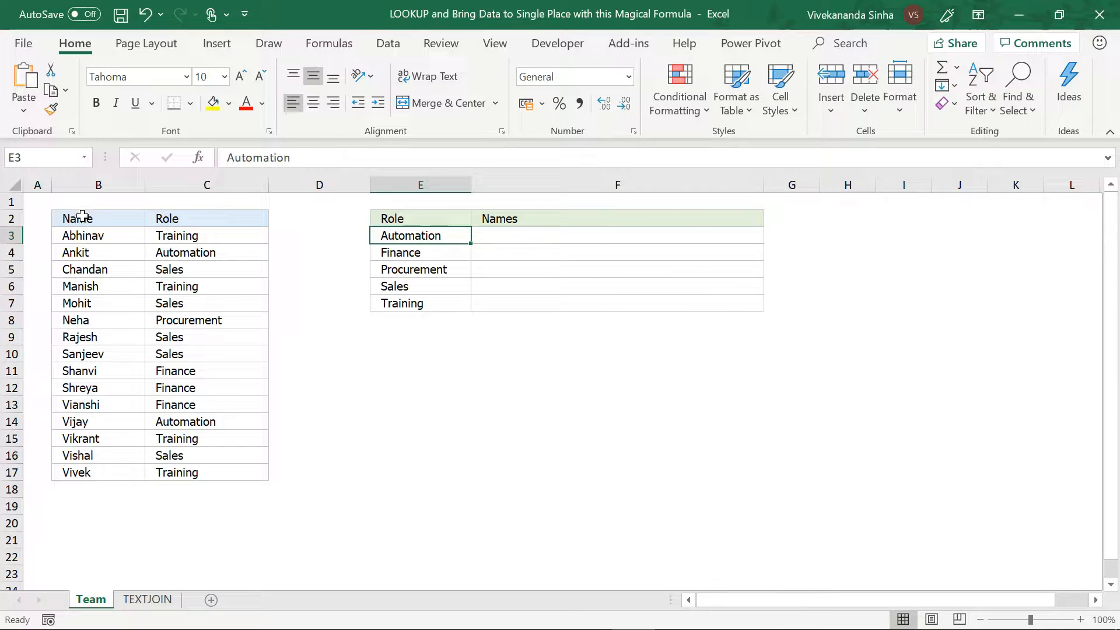
pyautogui.click(139, 252)
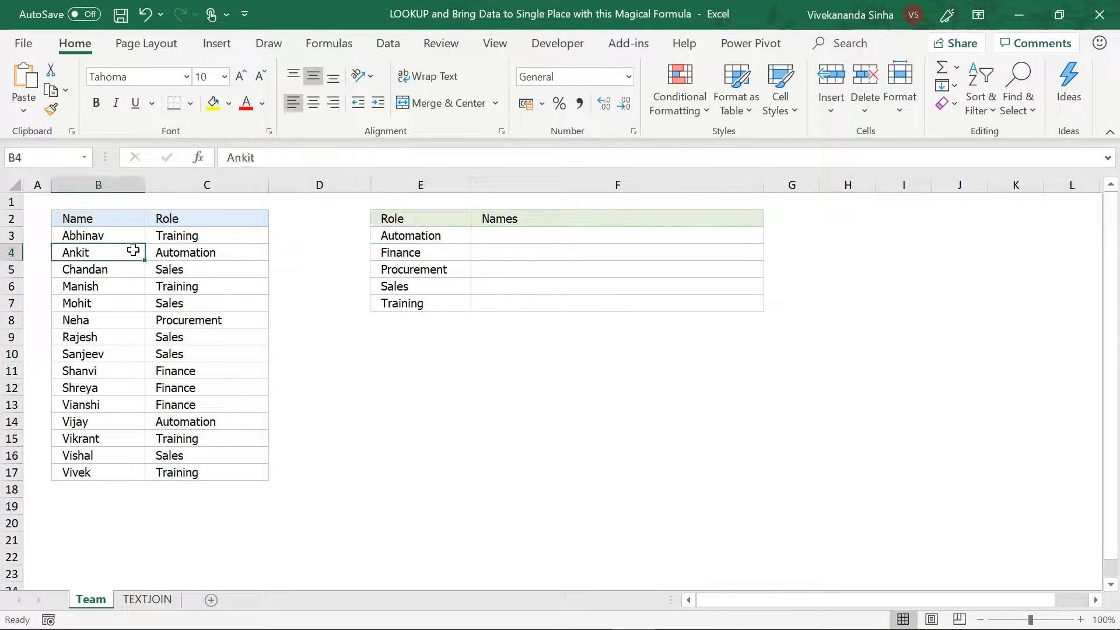
pyautogui.click(93, 424)
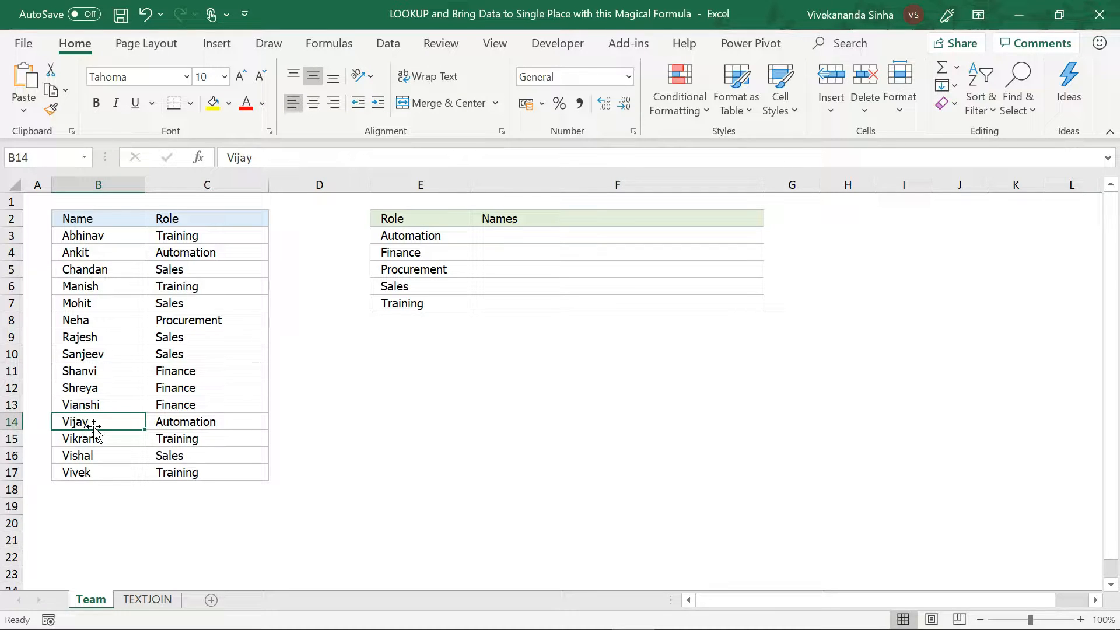
pyautogui.click(504, 234)
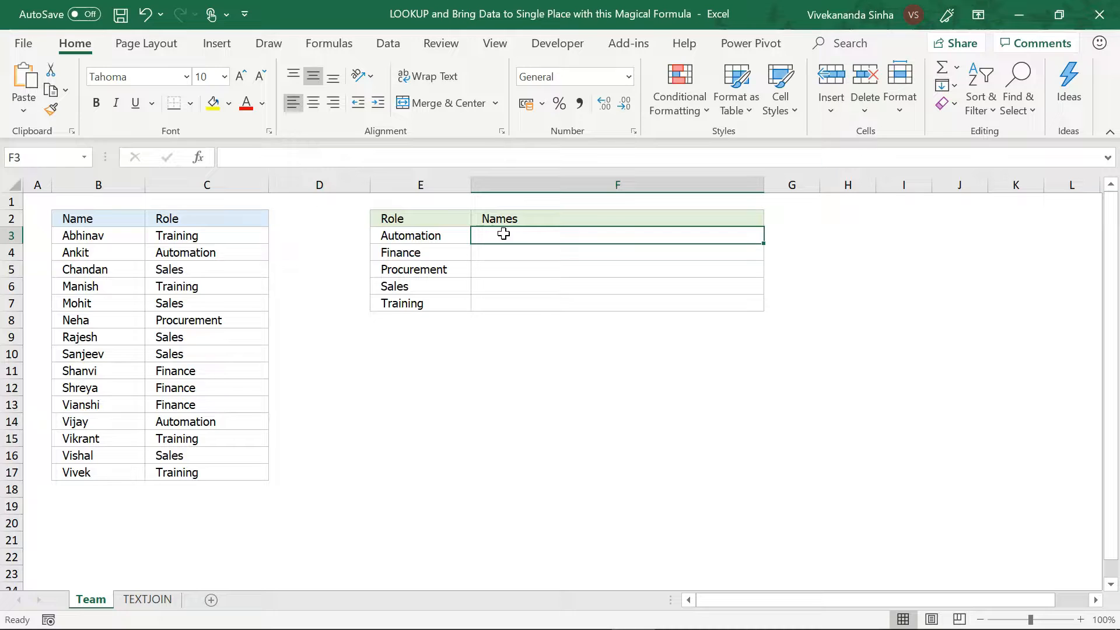
pyautogui.write('Ankit')
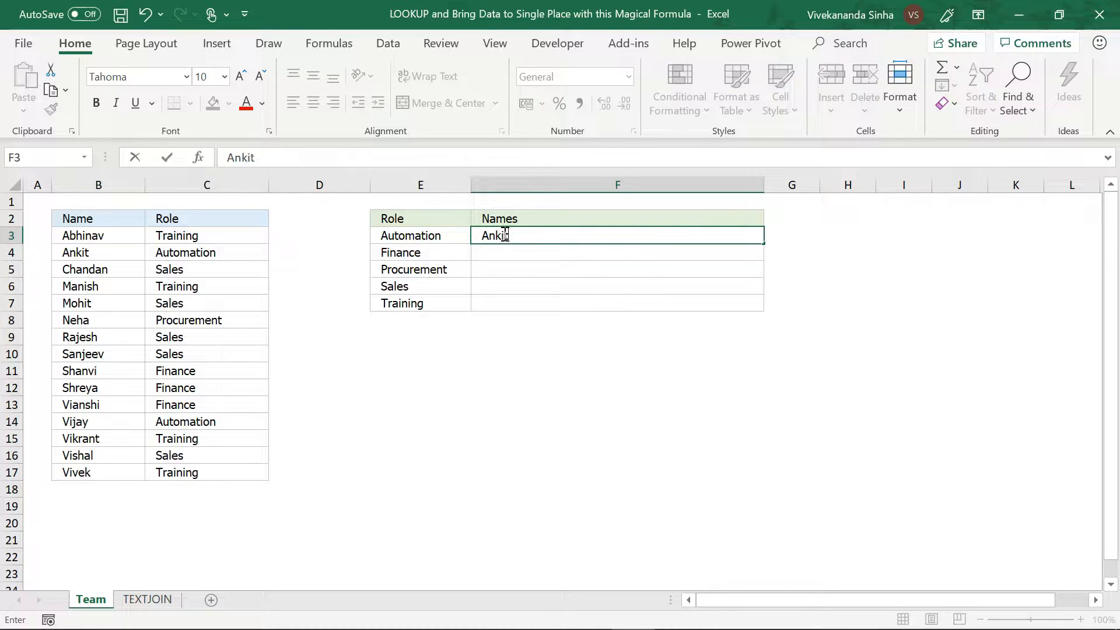
pyautogui.write(', Vijay')
pyautogui.press('Return')
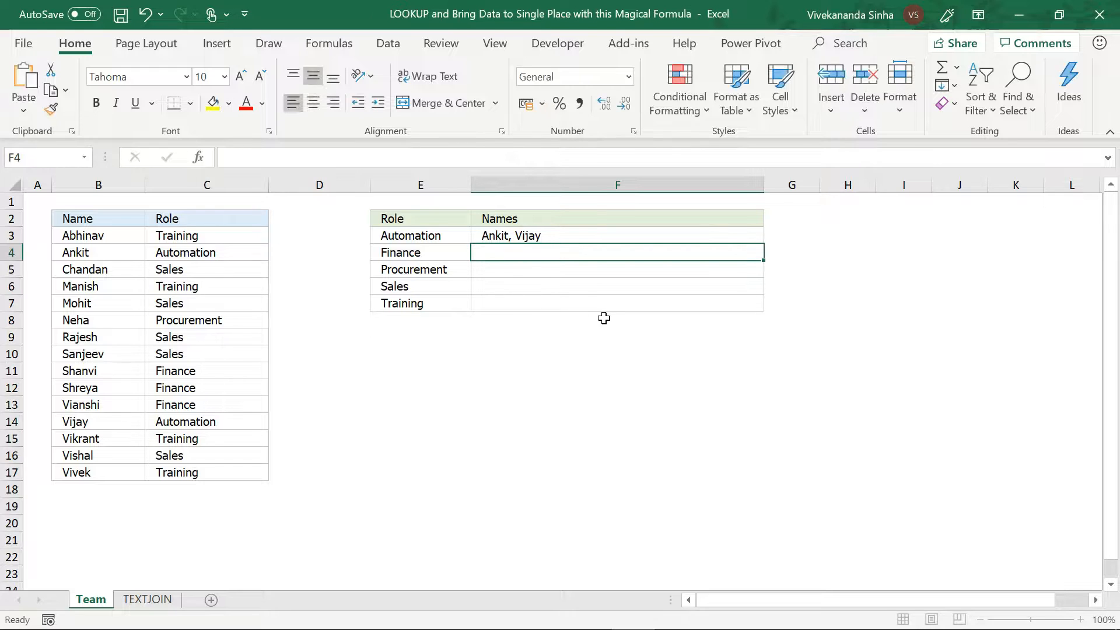
# Clear the manually entered names from cell F3 in the Automation row
pyautogui.click(428, 252)
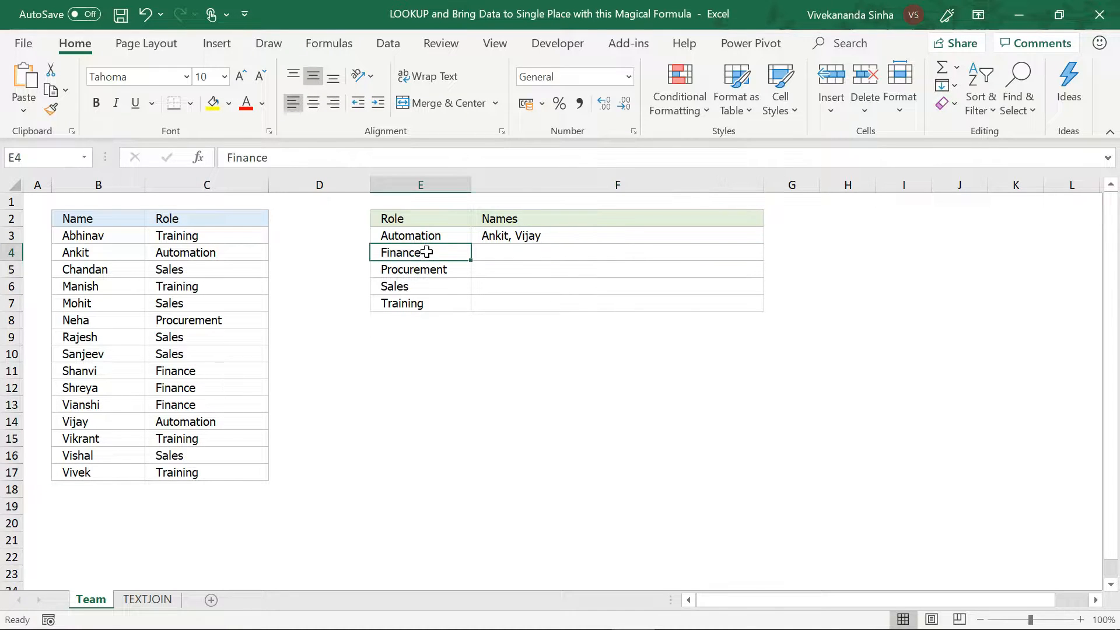
pyautogui.click(502, 254)
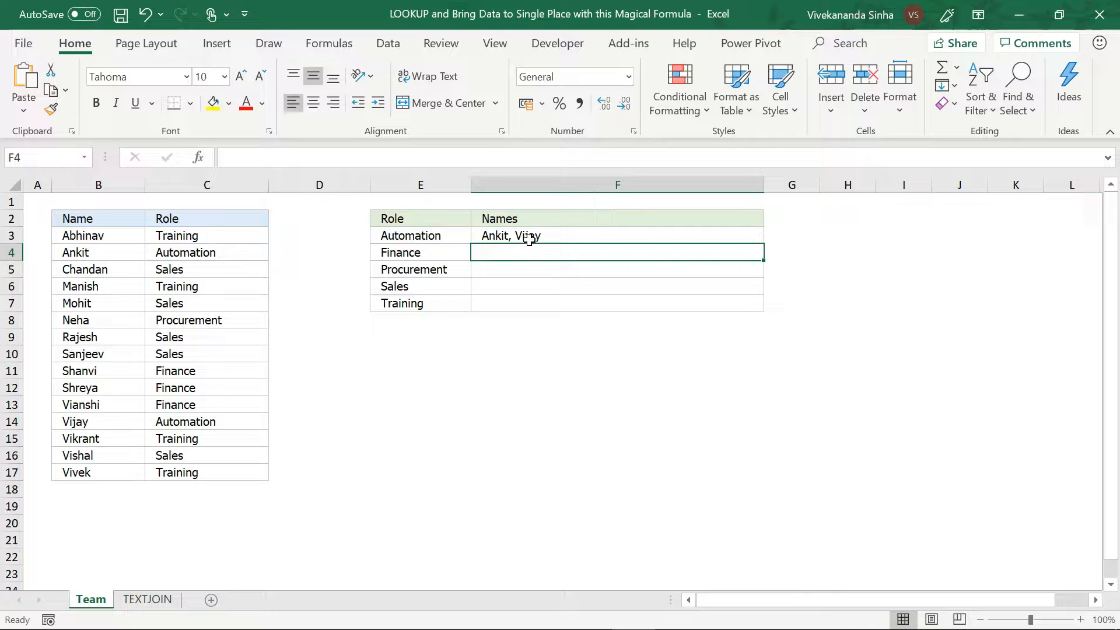
pyautogui.click(528, 236)
pyautogui.press('Delete')
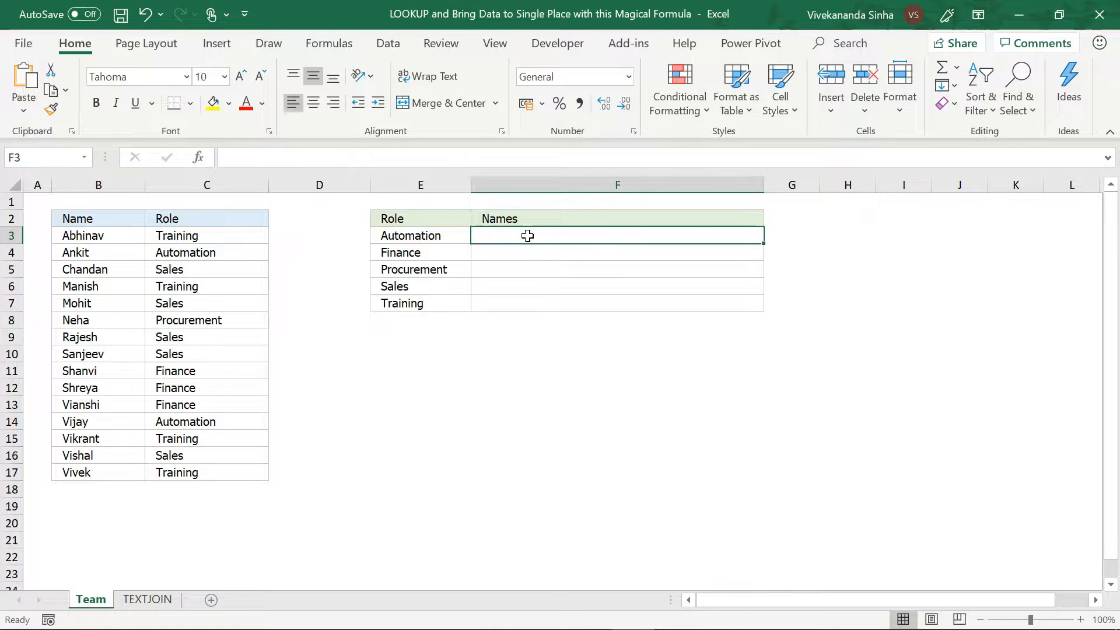
# On the TEXTJOIN sheet, start a TEXTJOIN formula in the COMBINE cell E3
pyautogui.click(149, 600)
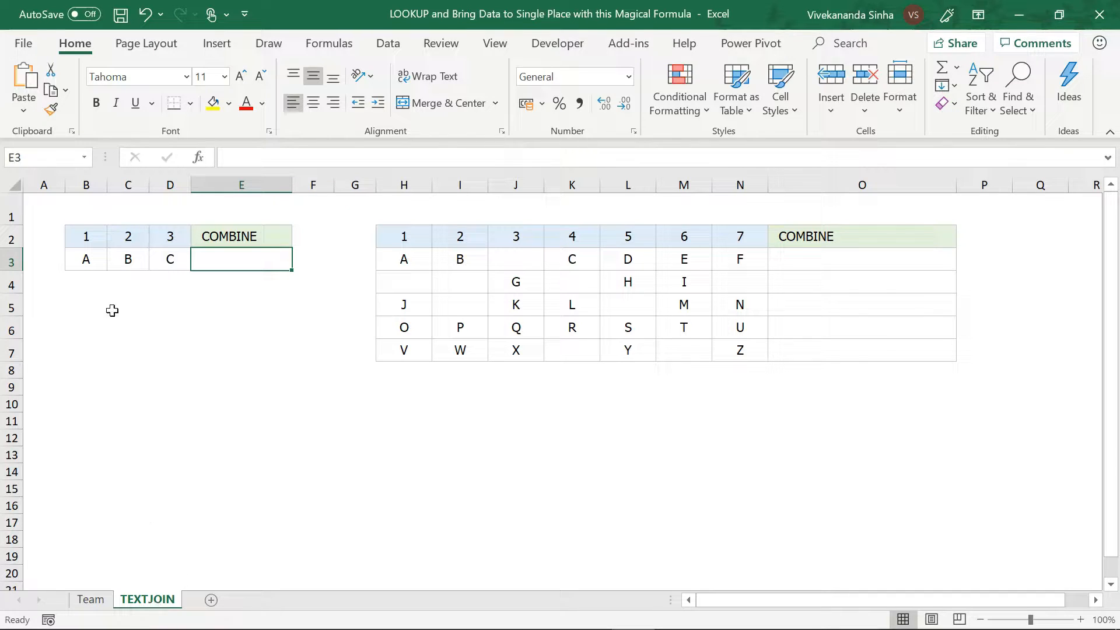
pyautogui.click(87, 262)
pyautogui.moveTo(88, 262); pyautogui.dragTo(157, 261)
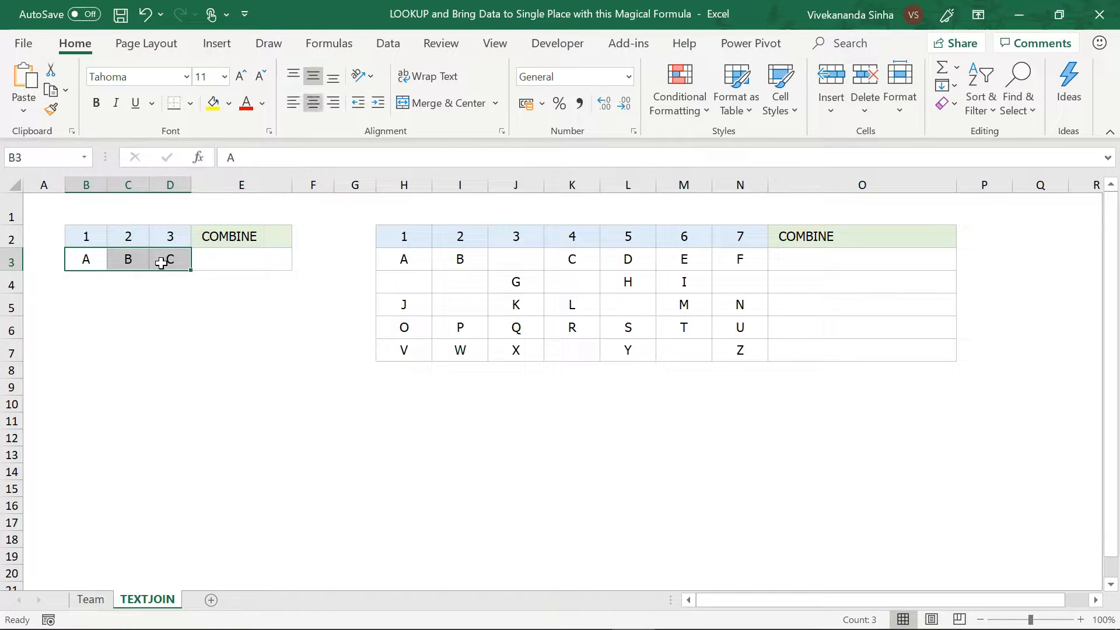
pyautogui.click(89, 264)
pyautogui.press('Right')
pyautogui.press('Right')
pyautogui.press('Right')
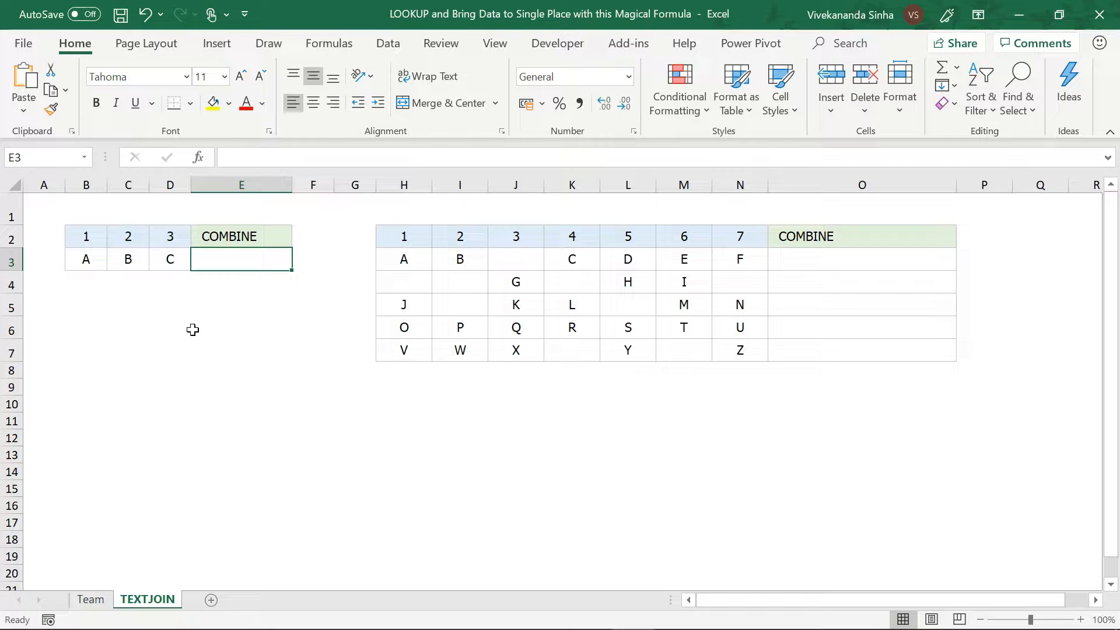
pyautogui.write('=text')
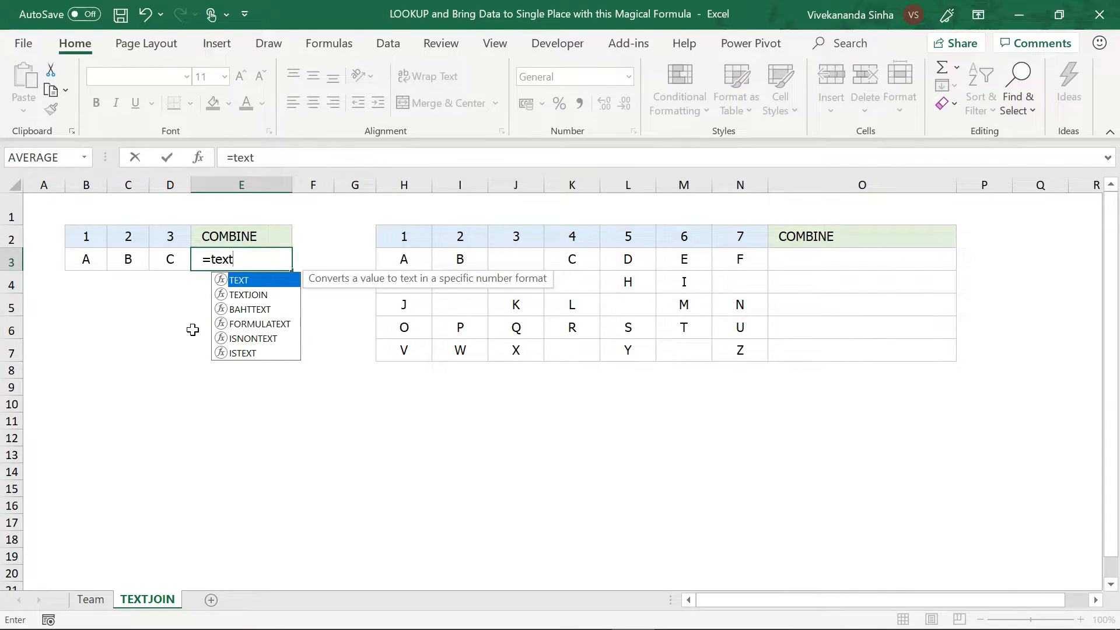
pyautogui.press('Down')
pyautogui.press('Tab')
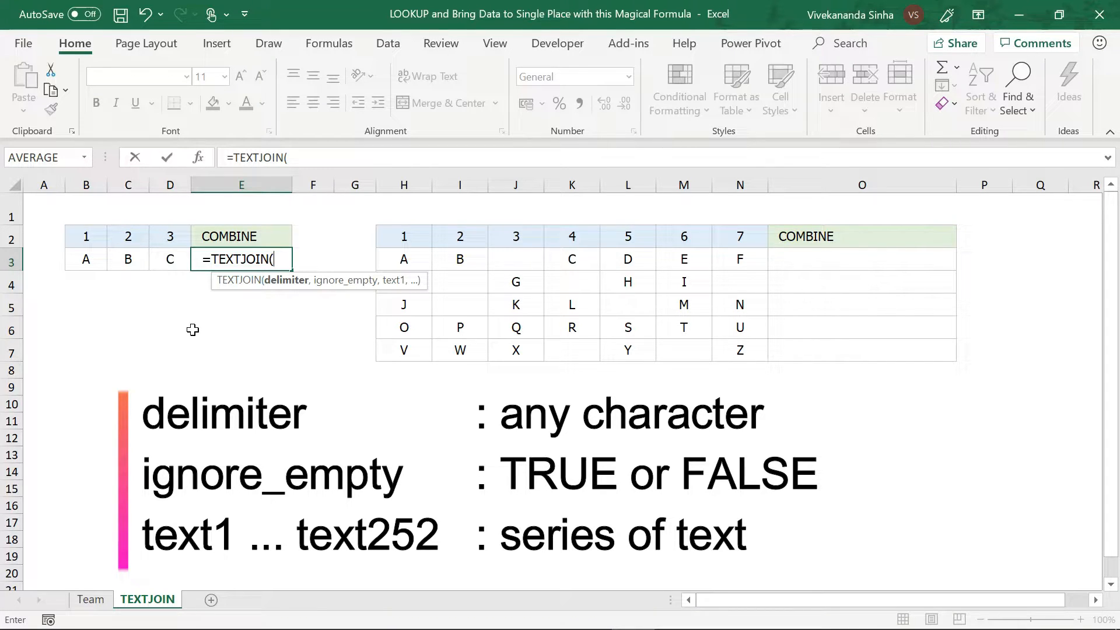
# Set the formula's delimiter to ", " and its ignore_empty argument to TRUE
pyautogui.write('", "')
pyautogui.press('BackSpace')
pyautogui.press('BackSpace')
pyautogui.press('BackSpace')
pyautogui.write('", ",')
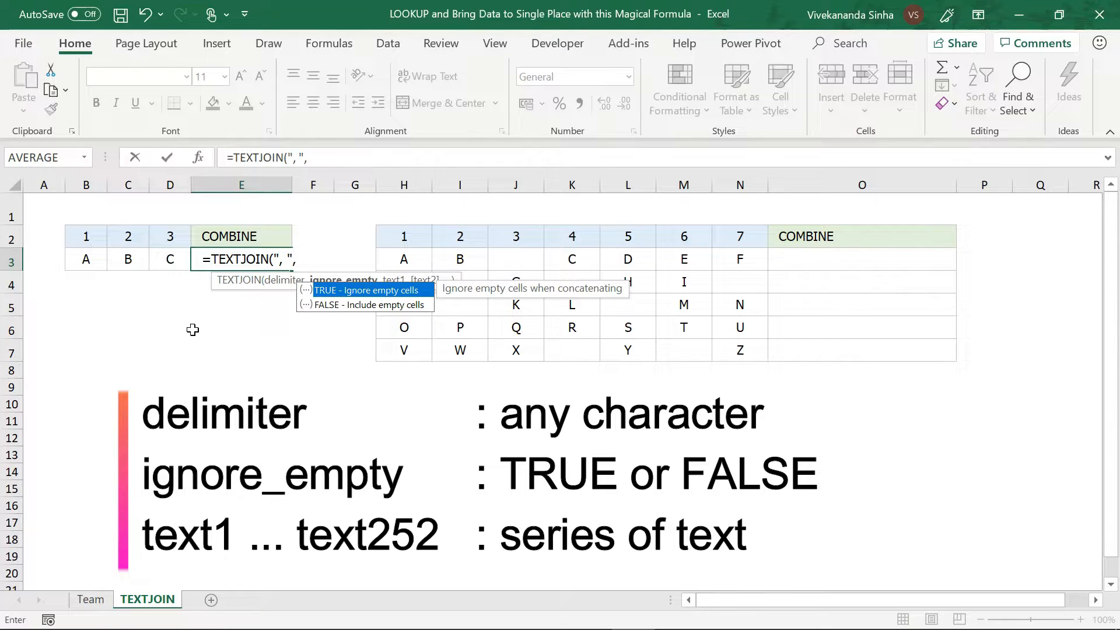
pyautogui.doubleClick(367, 290)
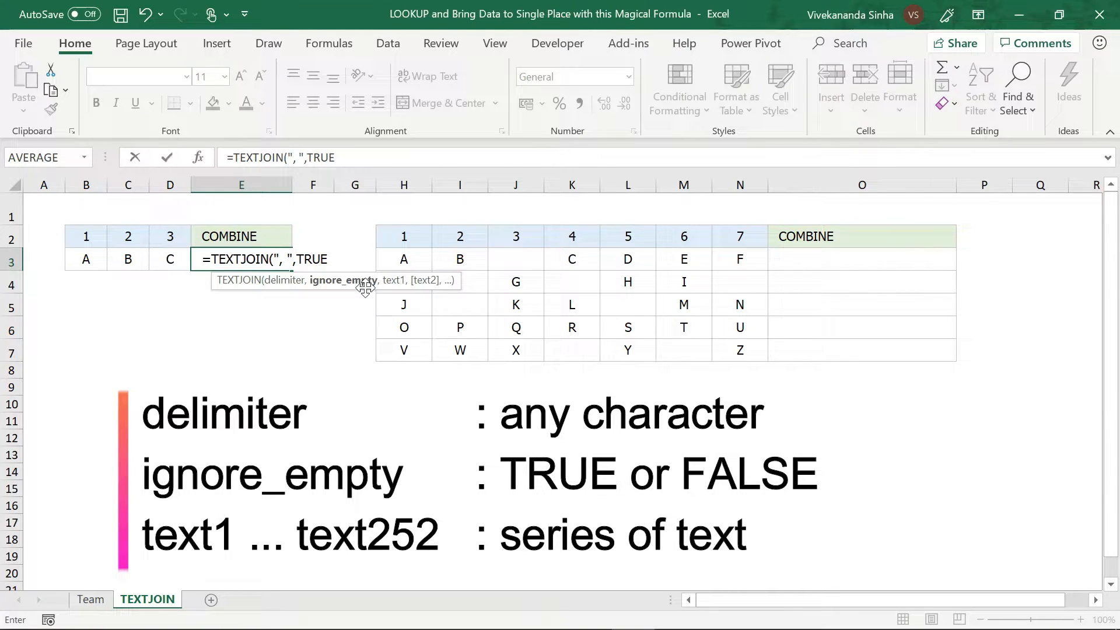
pyautogui.write(',')
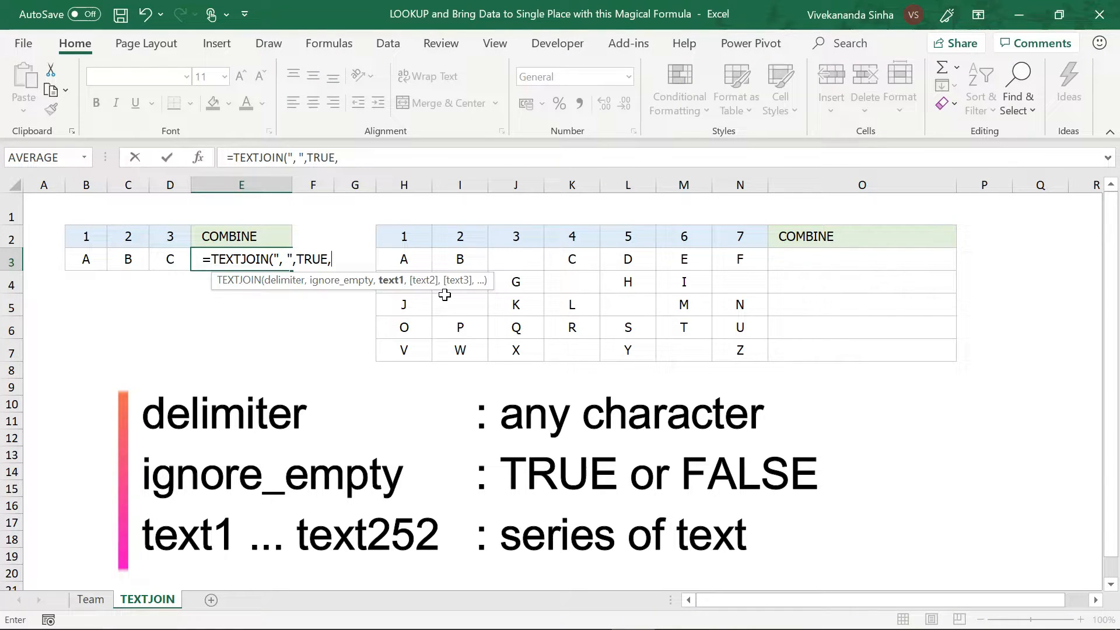
# Add cells B3, C3 and D3 as the text arguments and complete the formula in E3
pyautogui.click(90, 261)
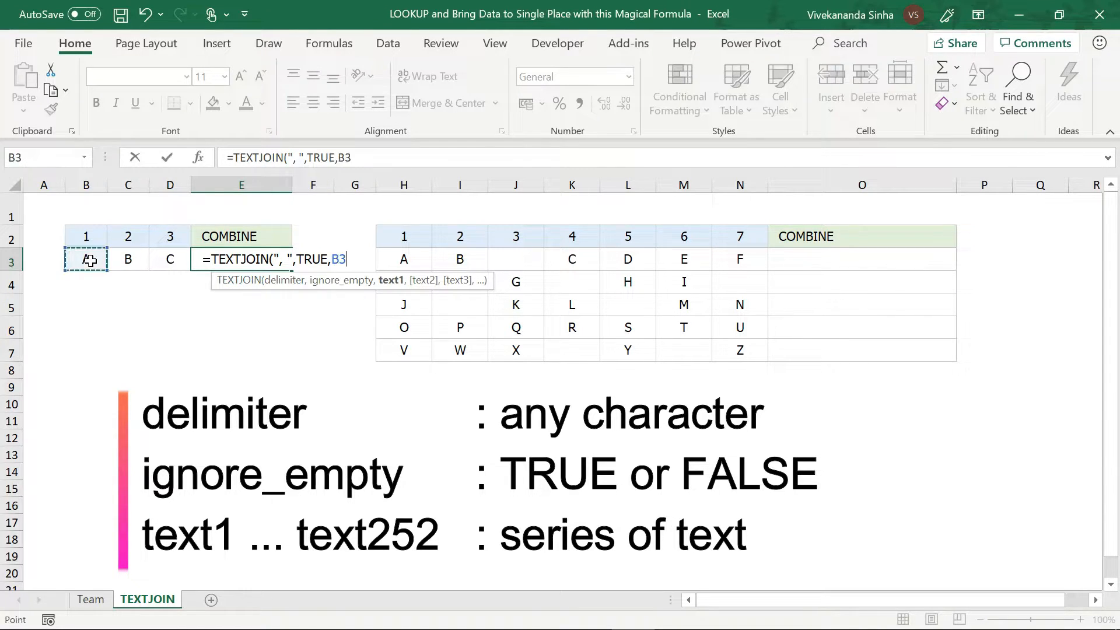
pyautogui.write(',')
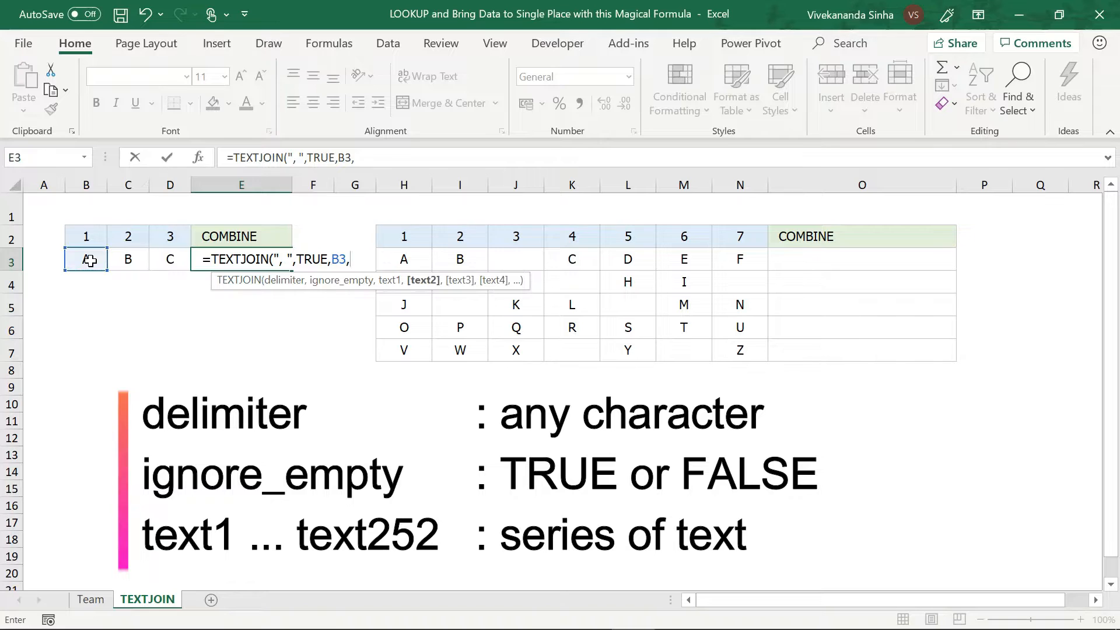
pyautogui.click(125, 261)
pyautogui.write(',')
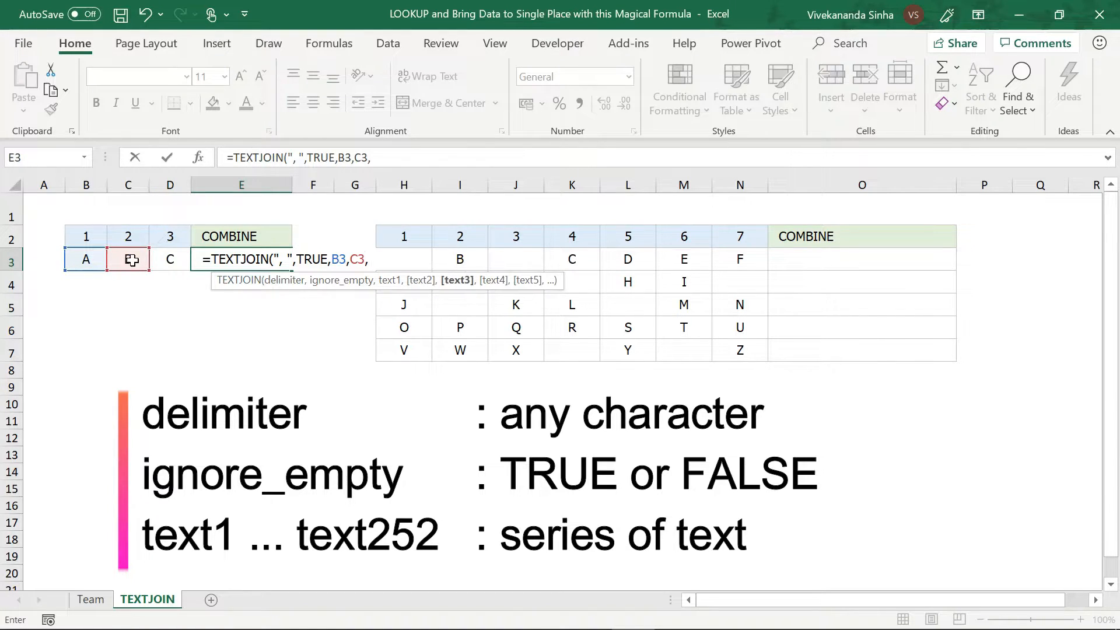
pyautogui.click(168, 261)
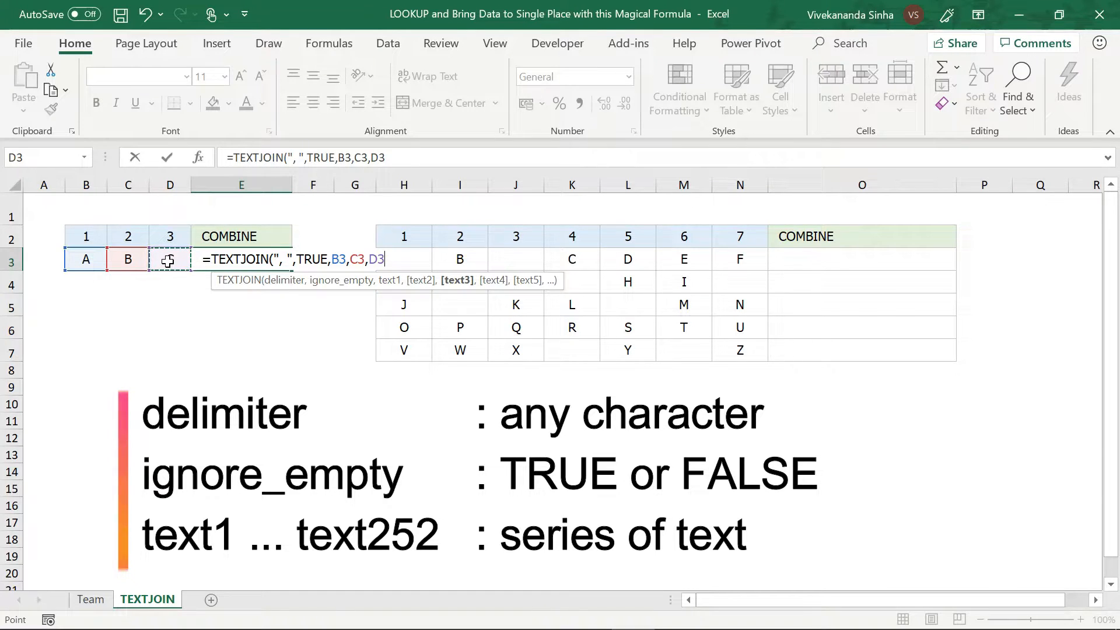
pyautogui.write(')')
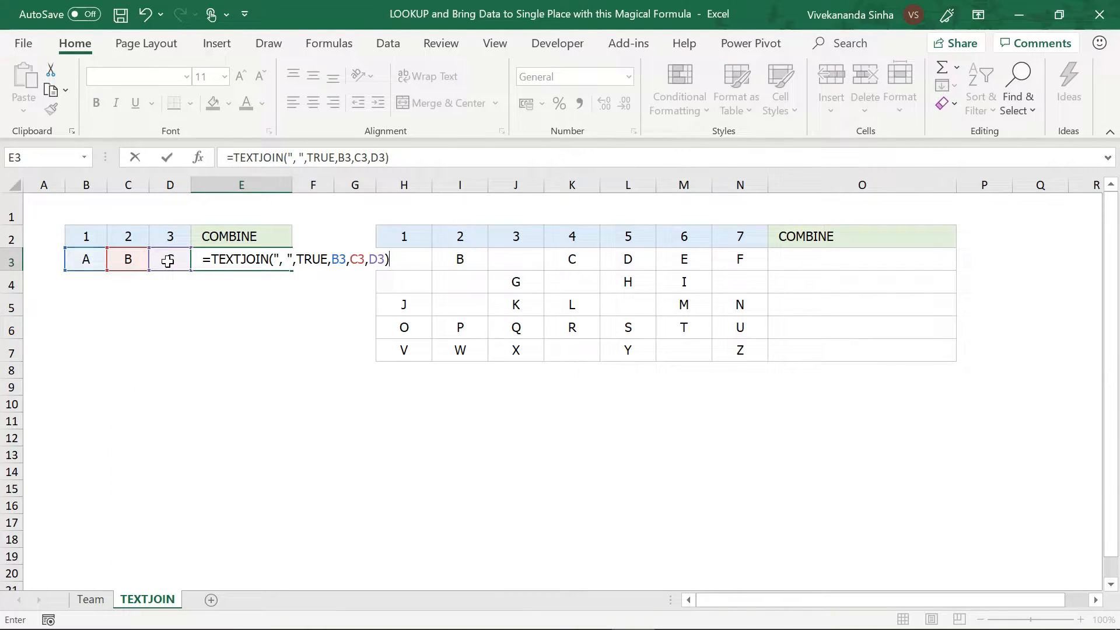
pyautogui.press('Return')
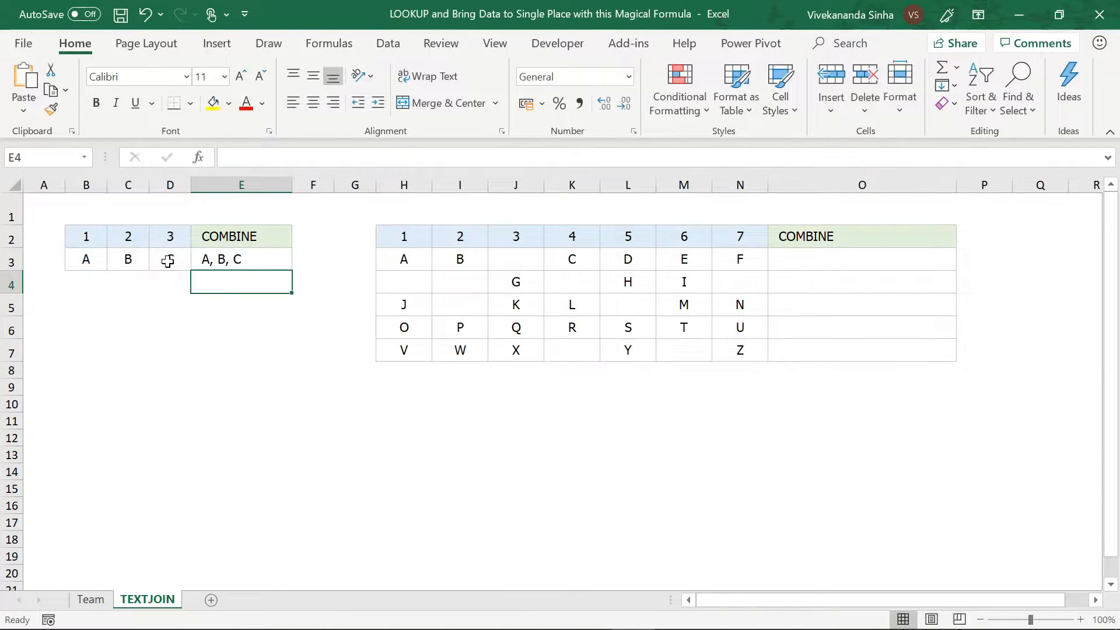
# Examine the ignore_empty argument in E3's formula without changing it, and clear the contents of cell C3
pyautogui.click(215, 262)
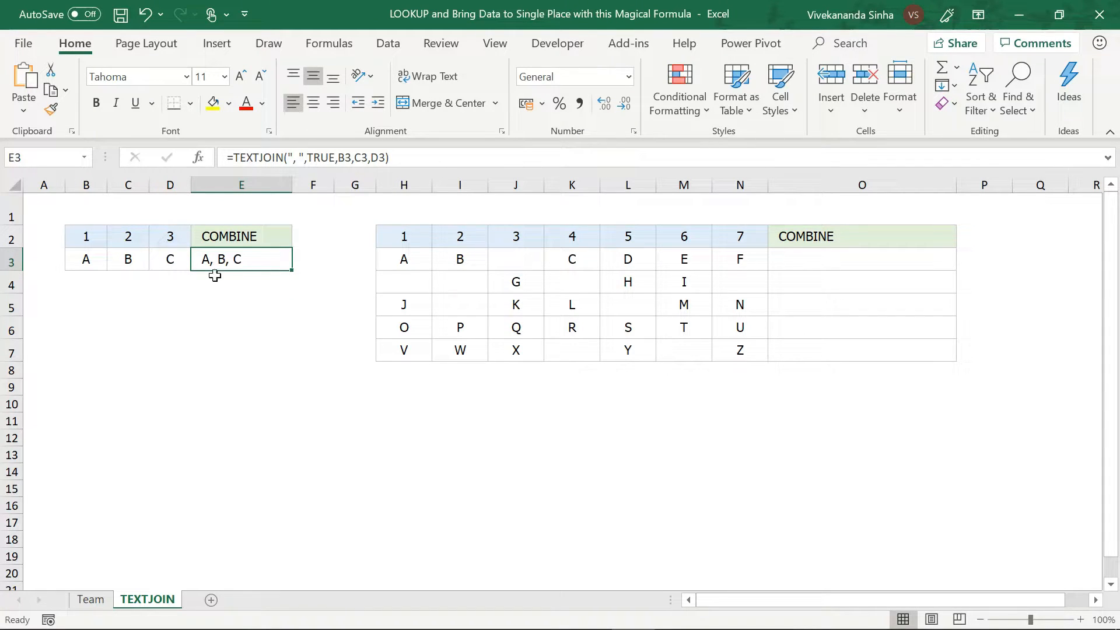
pyautogui.click(128, 259)
pyautogui.click(208, 261)
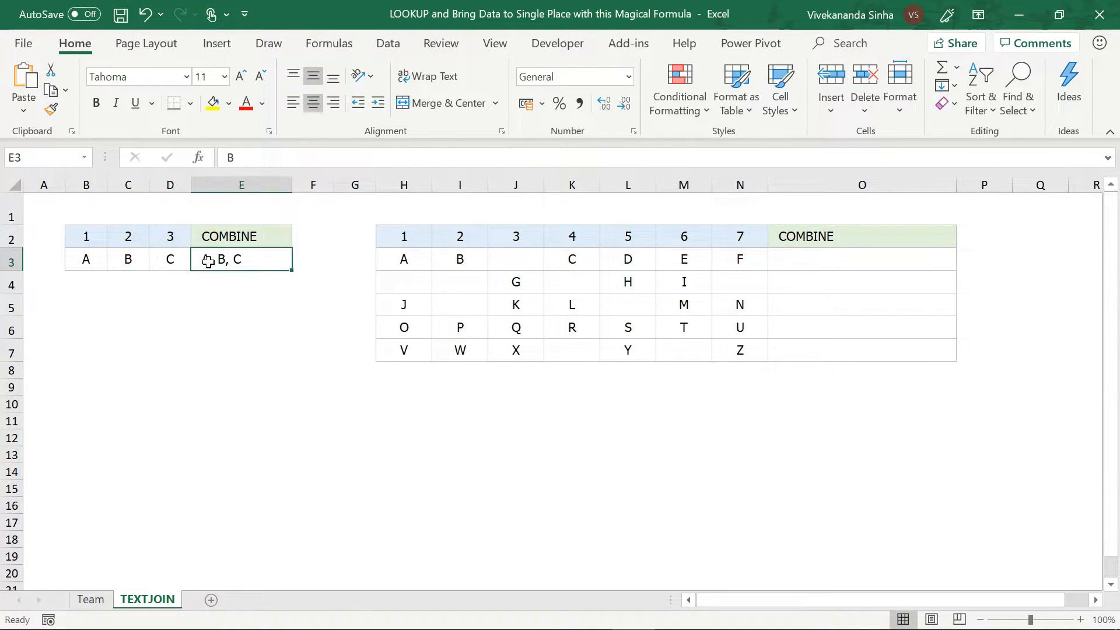
pyautogui.doubleClick(208, 261)
pyautogui.doubleClick(312, 261)
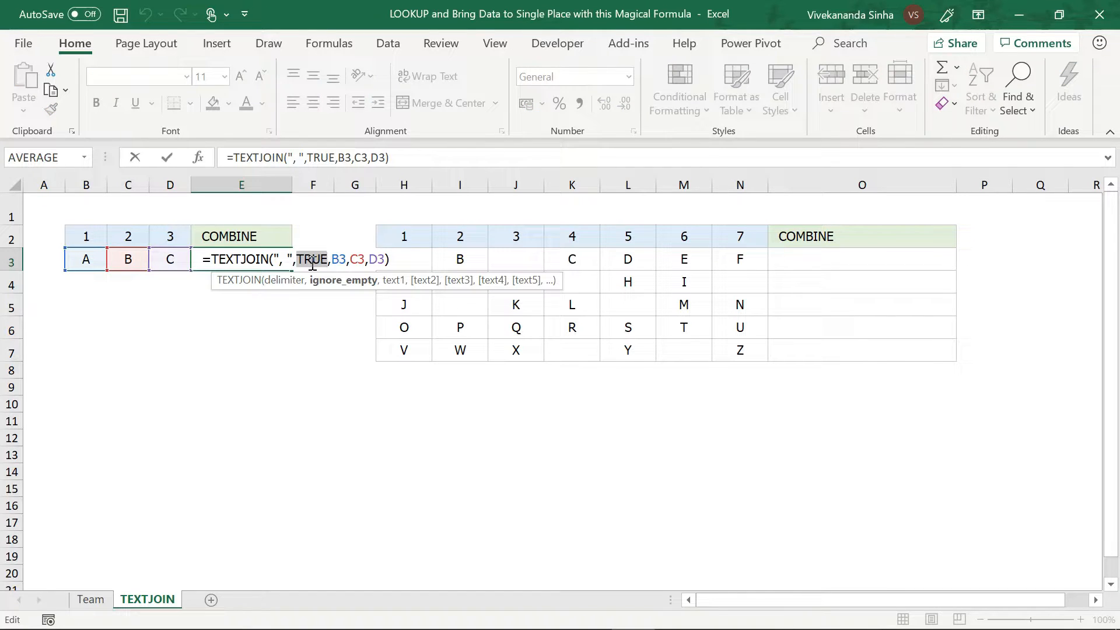
pyautogui.press('Escape')
pyautogui.click(120, 261)
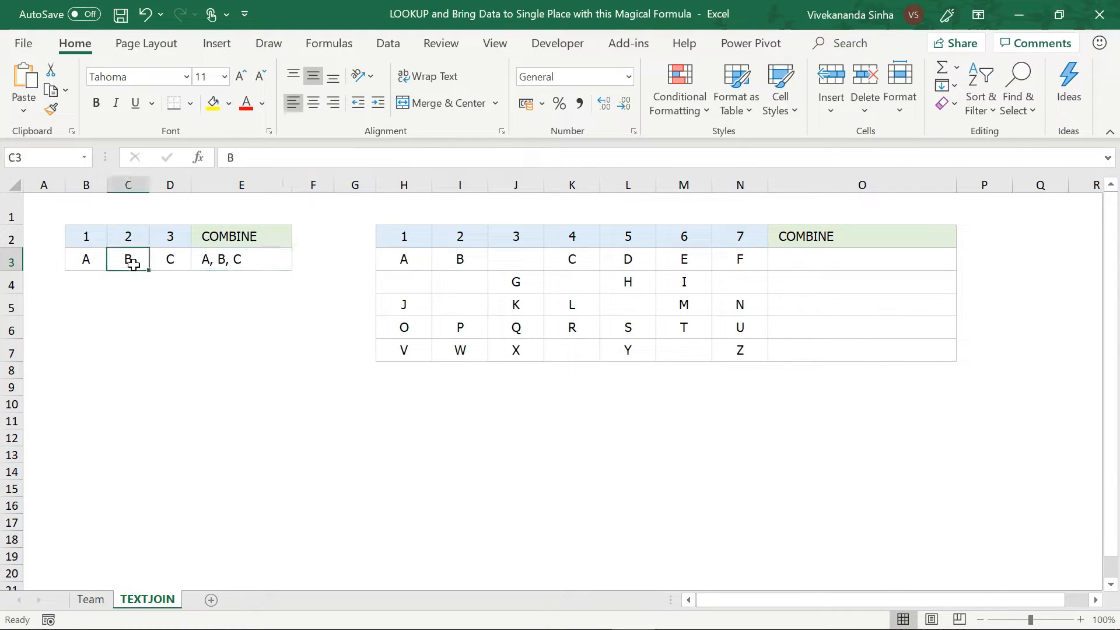
pyautogui.press('Delete')
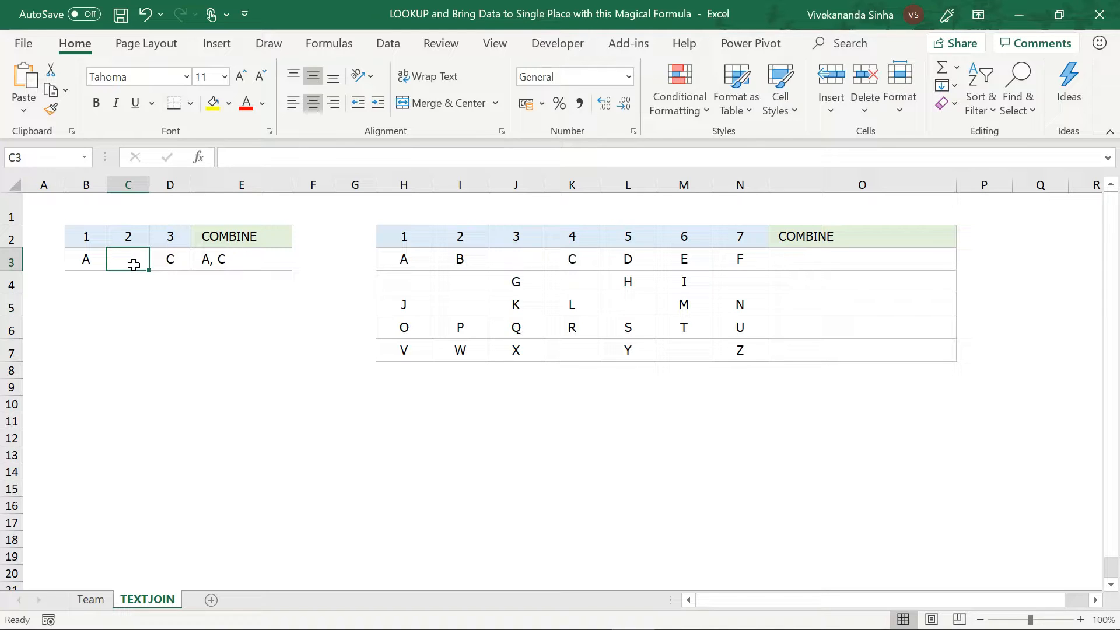
# Change the ignore_empty argument of the TEXTJOIN formula in E3 to FALSE
pyautogui.doubleClick(241, 259)
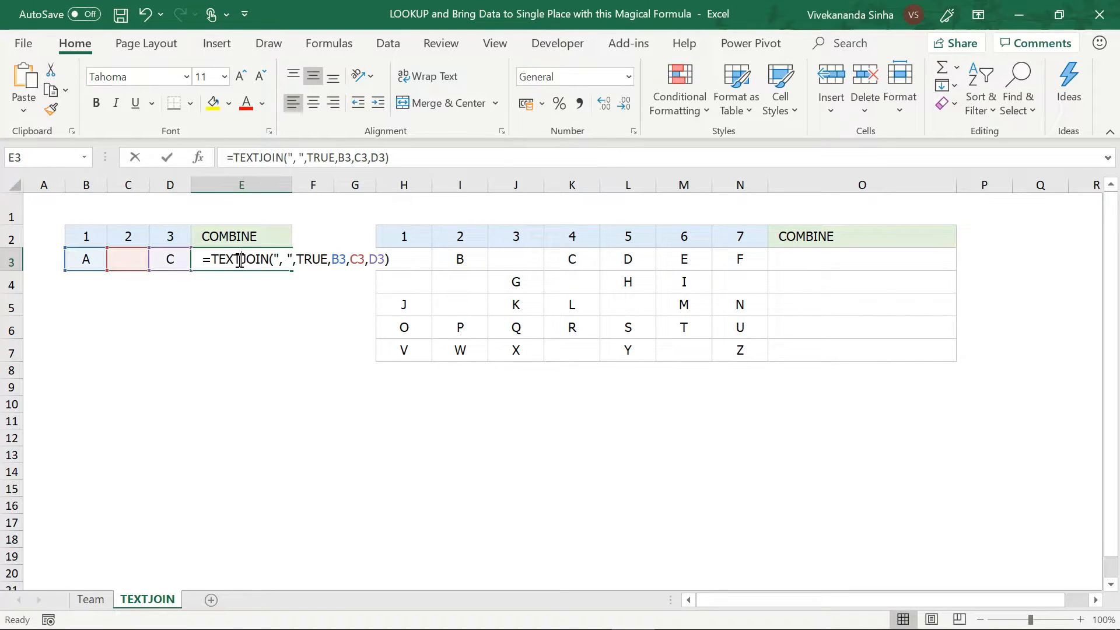
pyautogui.doubleClick(305, 259)
pyautogui.write('False')
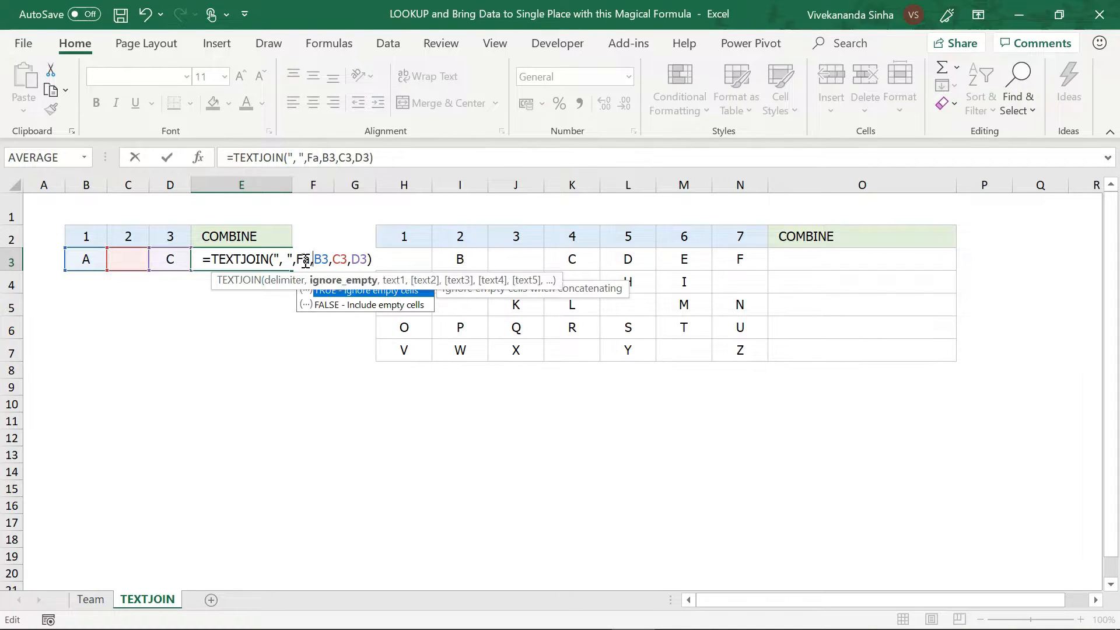
pyautogui.doubleClick(367, 304)
pyautogui.press('Return')
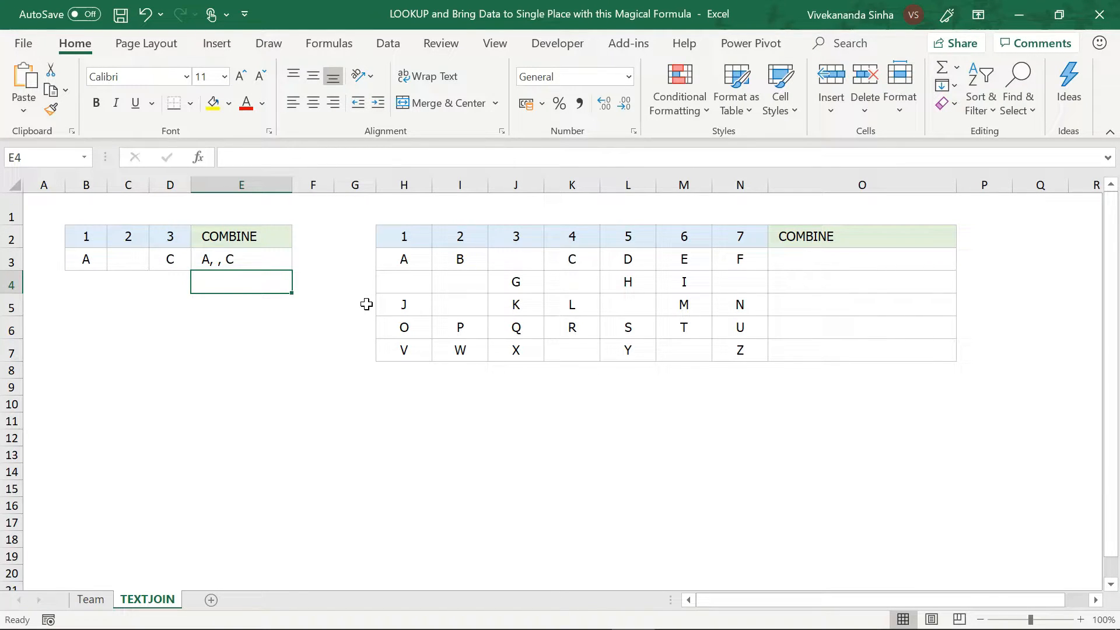
# Change the ignore_empty argument of the TEXTJOIN formula in E3 to TRUE
pyautogui.click(131, 256)
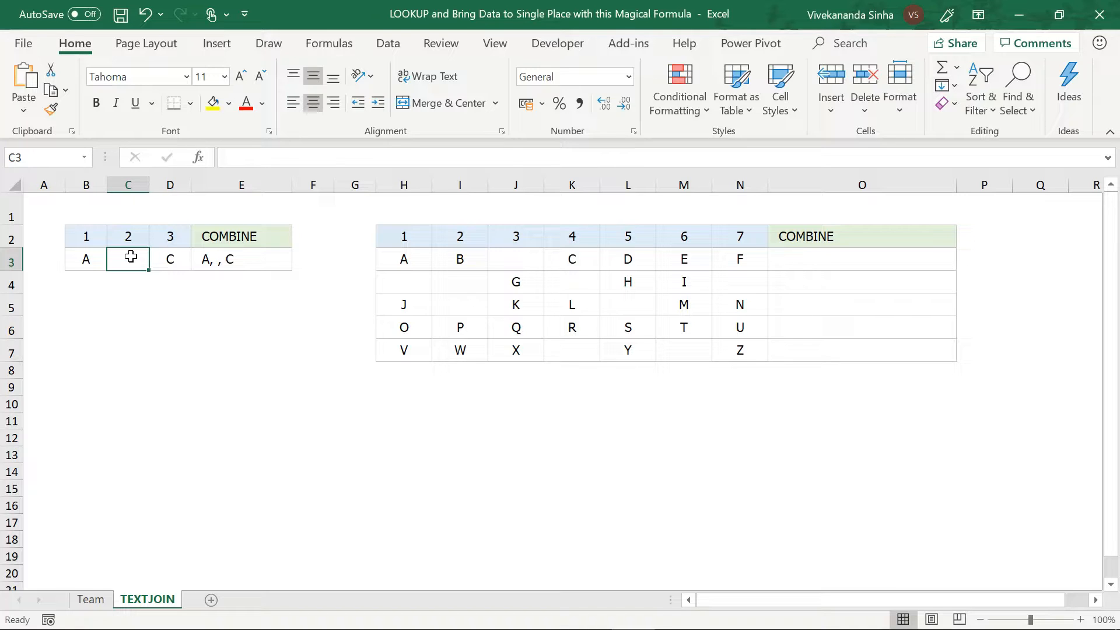
pyautogui.doubleClick(217, 259)
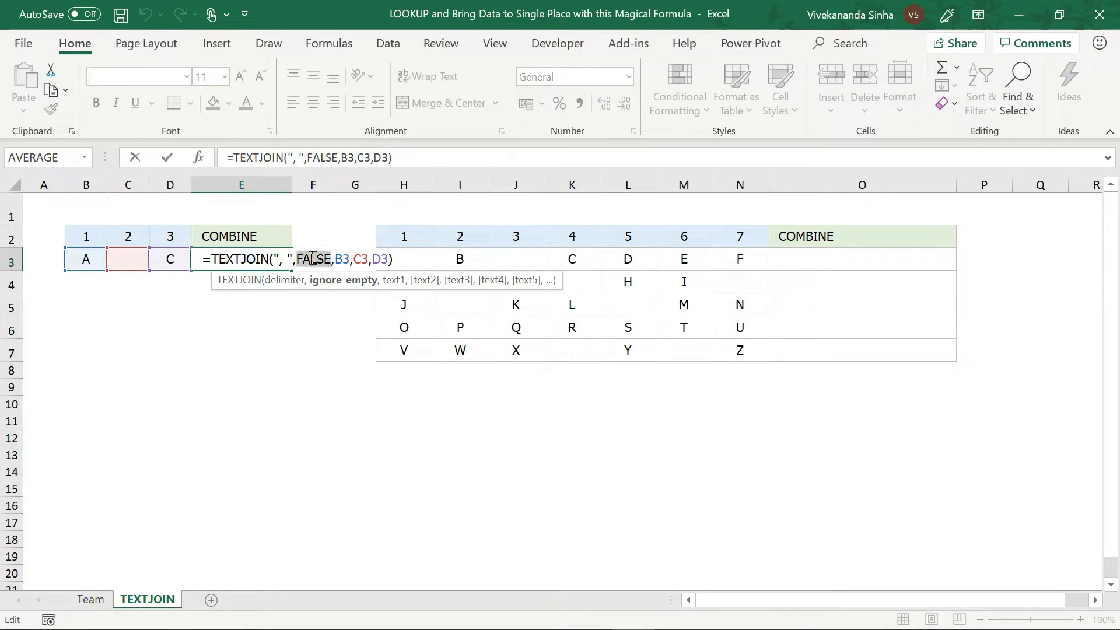
pyautogui.write('True')
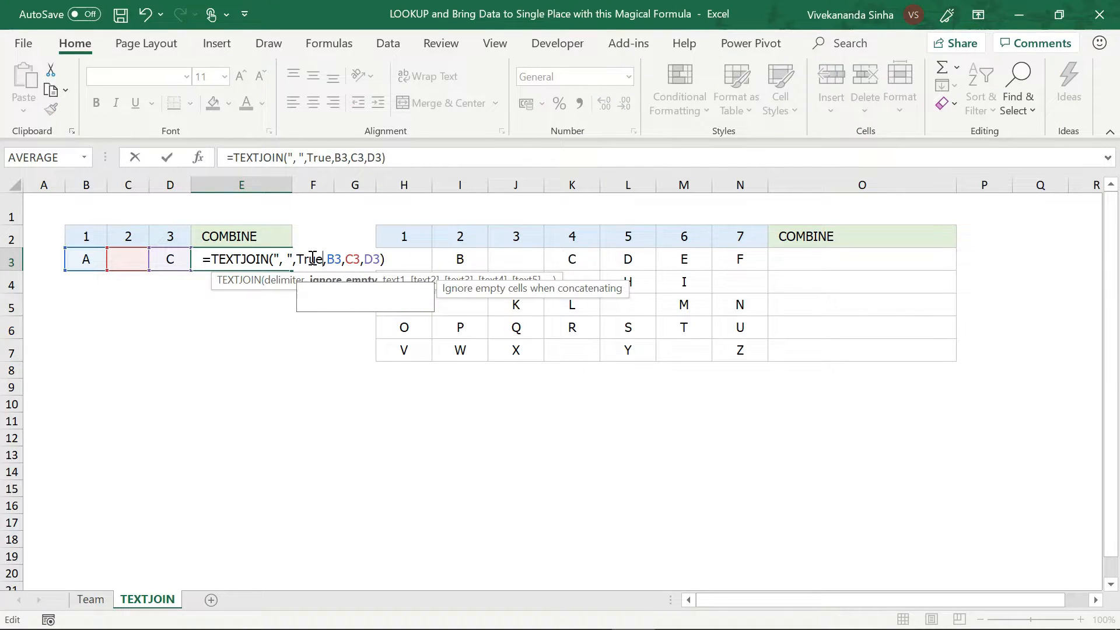
pyautogui.doubleClick(325, 292)
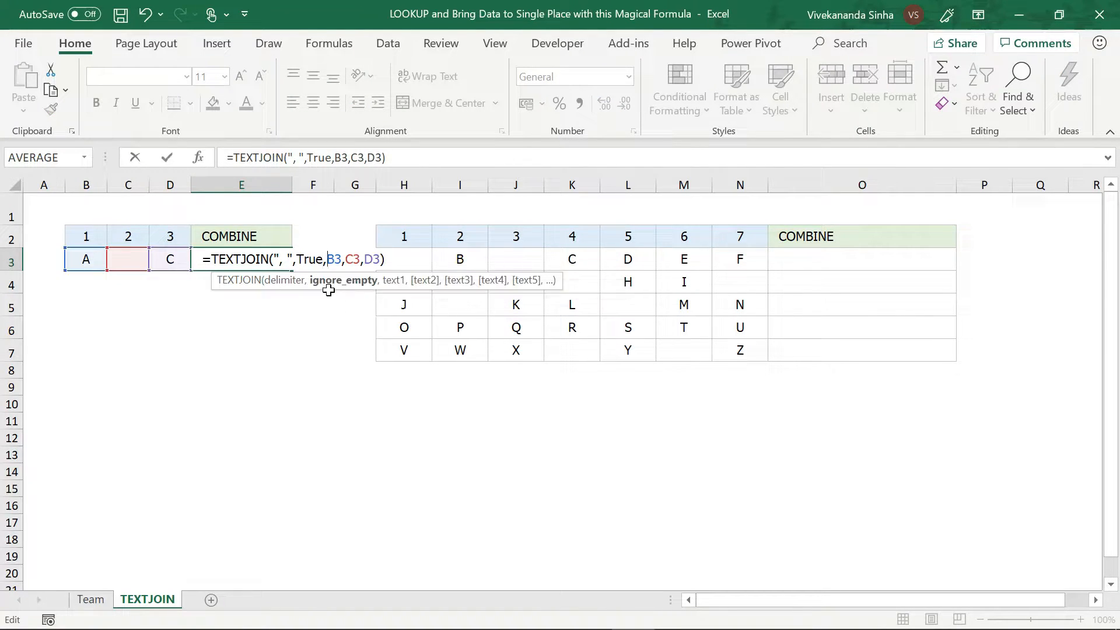
pyautogui.press('Return')
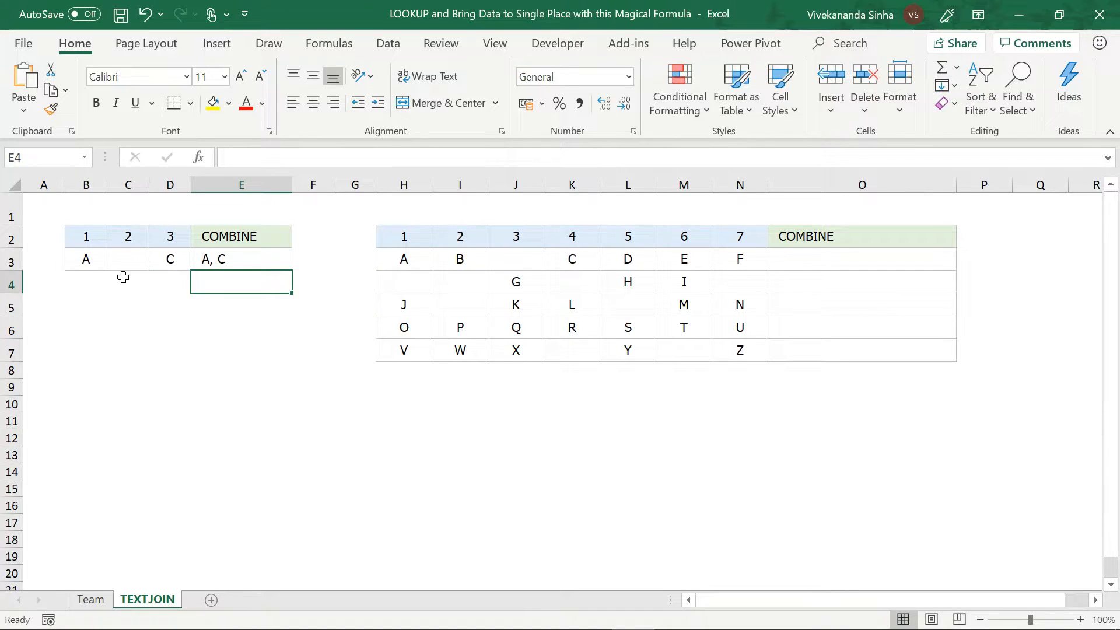
# Enter the value B in the empty cell C3
pyautogui.click(119, 258)
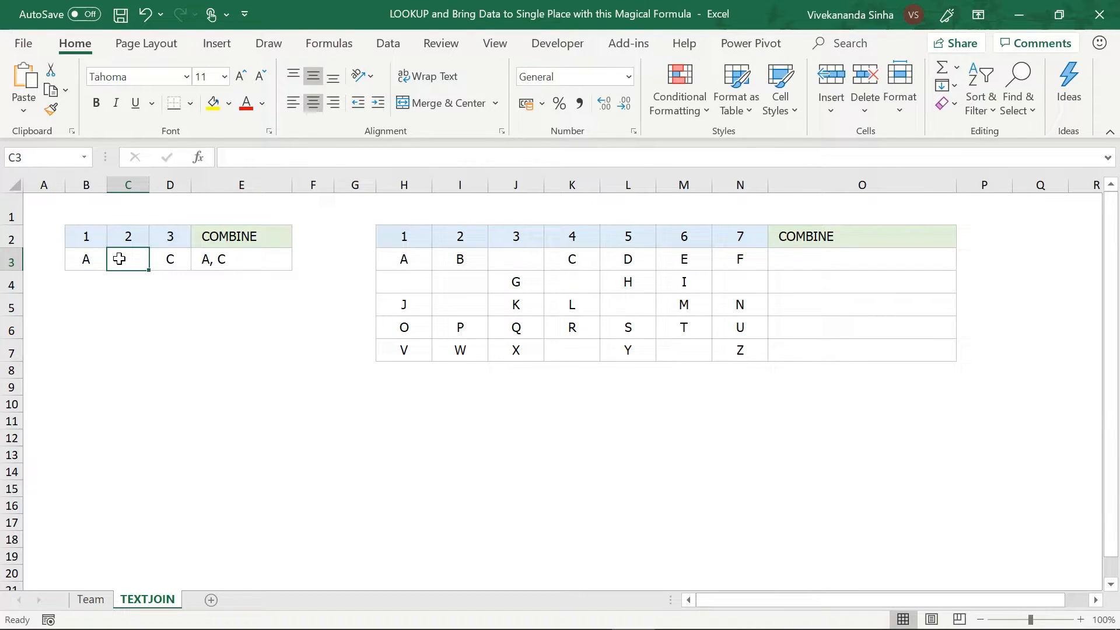
pyautogui.write('B')
pyautogui.press('Return')
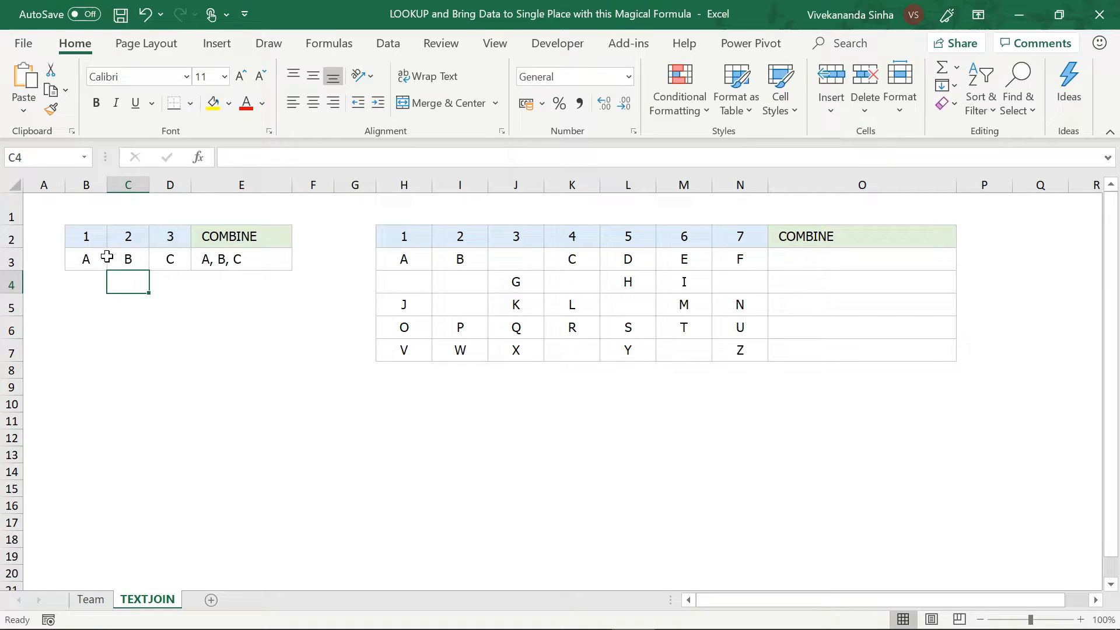
# Clear the contents of cells B3, D3 and C3 one after another
pyautogui.click(90, 257)
pyautogui.press('Delete')
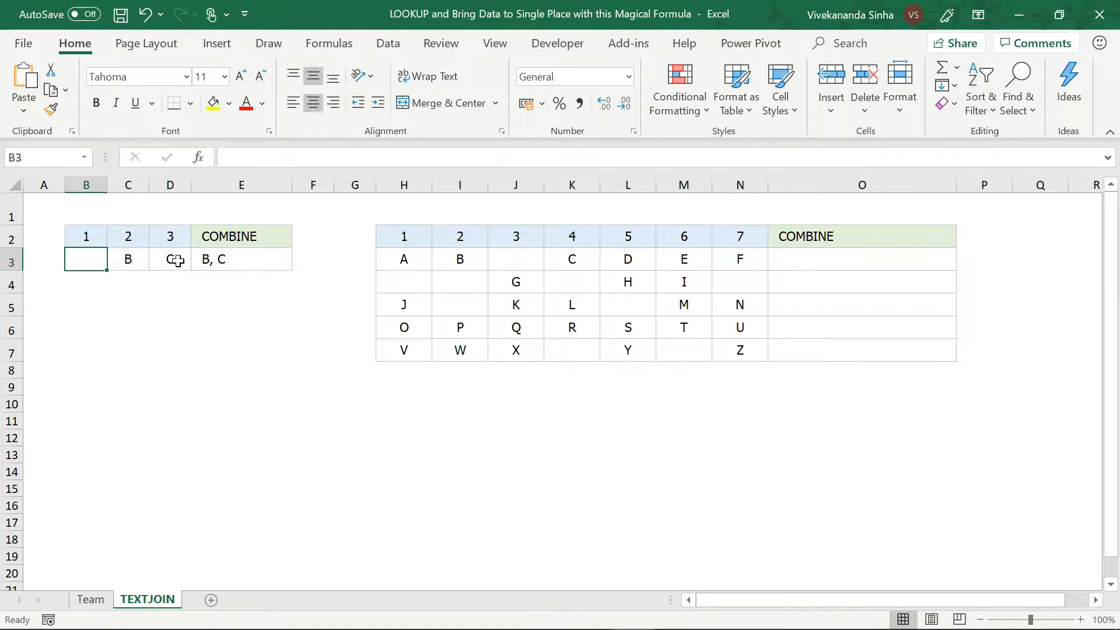
pyautogui.click(176, 261)
pyautogui.press('Delete')
pyautogui.click(143, 262)
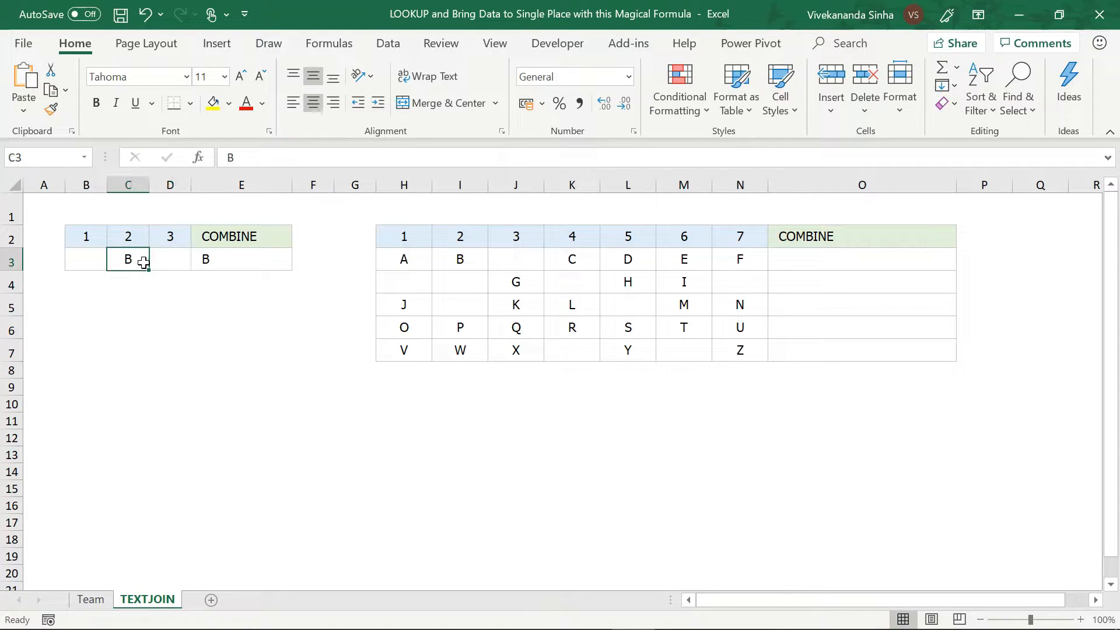
pyautogui.press('Delete')
# Enter A, B and C in cells B3, C3 and D3
pyautogui.click(95, 255)
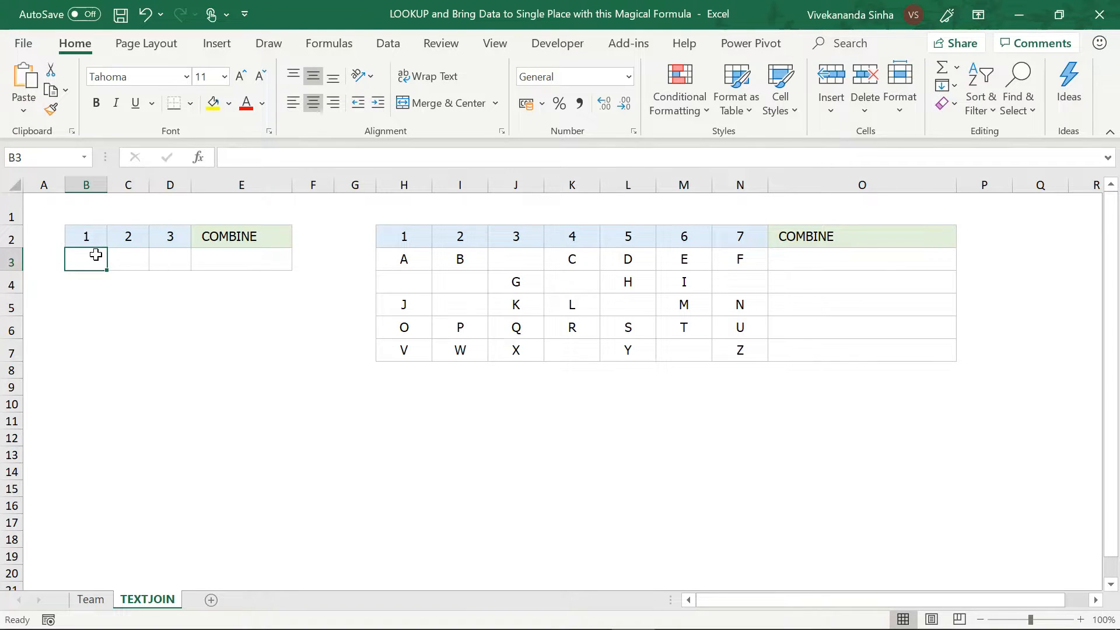
pyautogui.write('A')
pyautogui.press('Tab')
pyautogui.write('B')
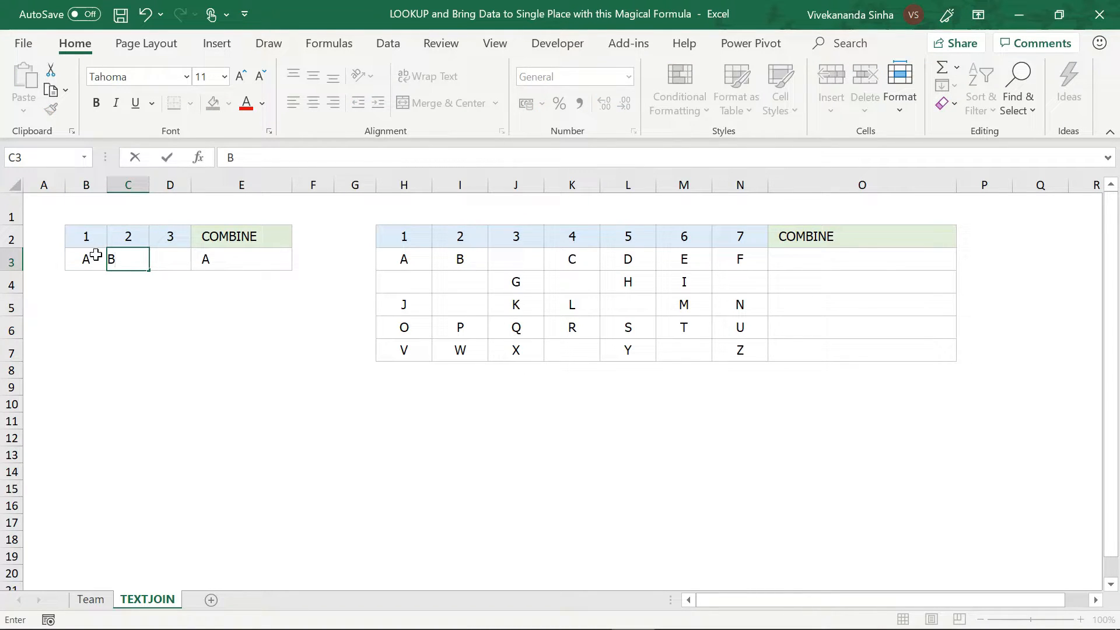
pyautogui.press('Tab')
pyautogui.write('C')
pyautogui.click(220, 327)
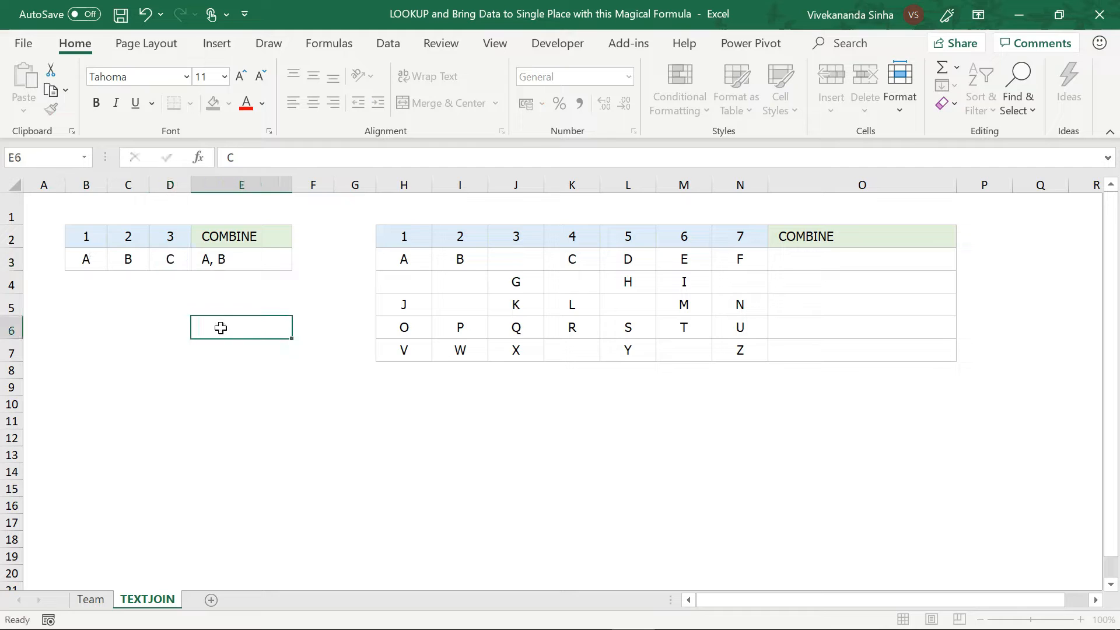
# Try an empty string "" as the delimiter of the TEXTJOIN formula in E3, and undo the change
pyautogui.click(245, 260)
pyautogui.doubleClick(245, 260)
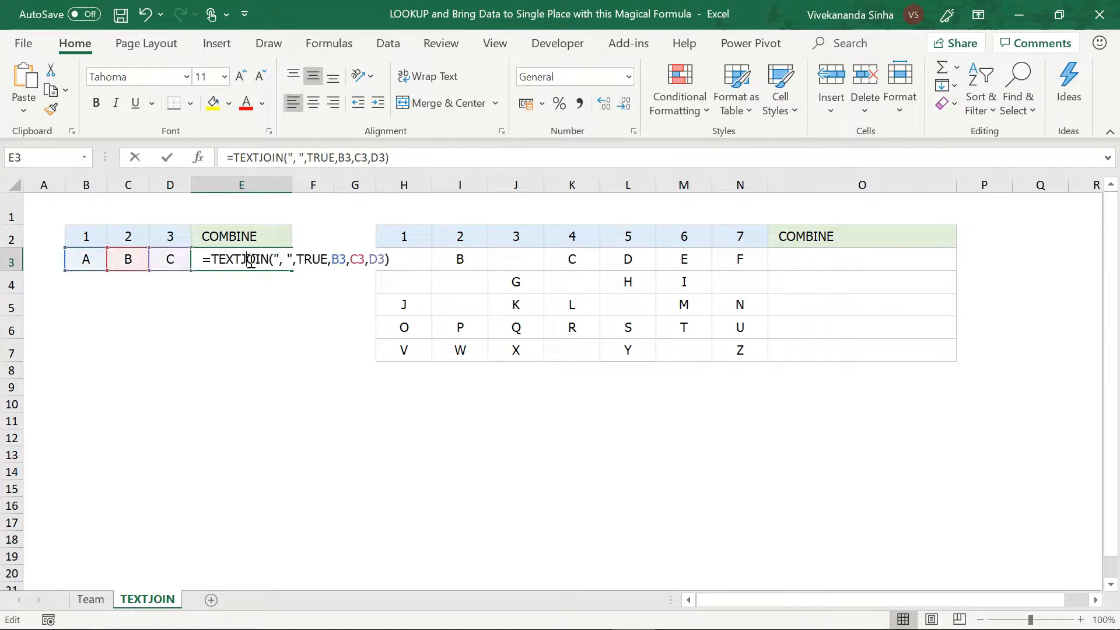
pyautogui.click(289, 258)
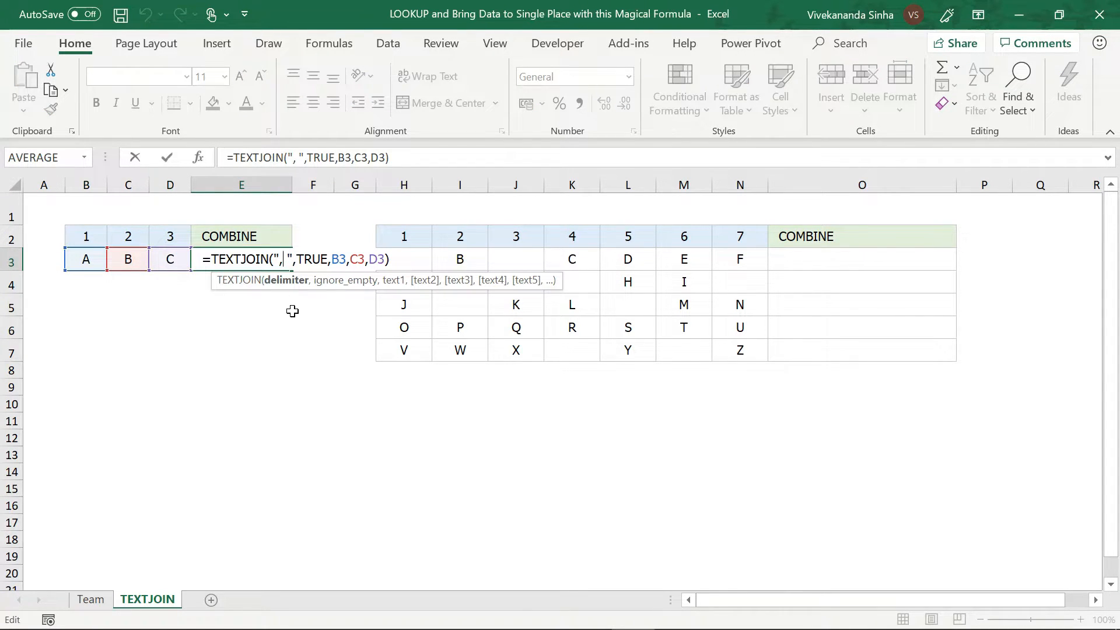
pyautogui.press('BackSpace')
pyautogui.press('Delete')
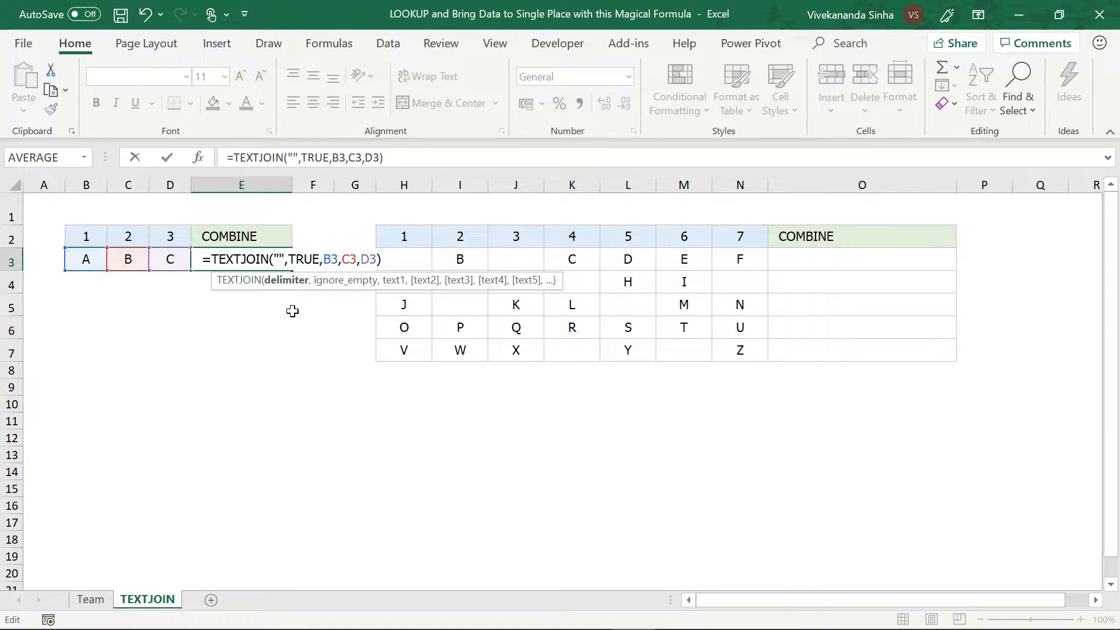
pyautogui.press('Return')
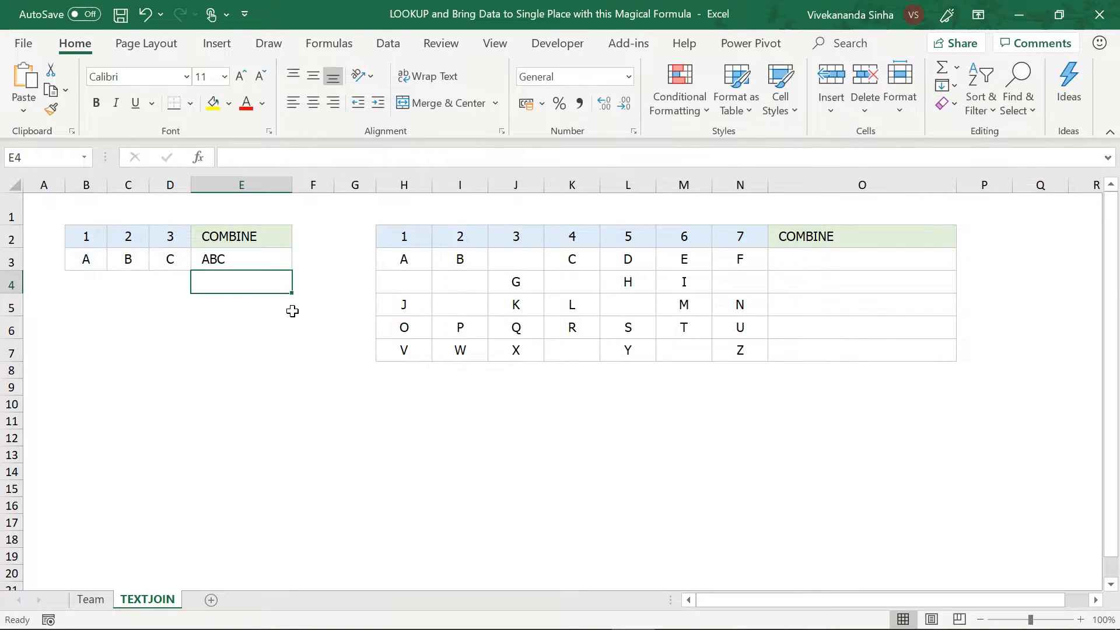
pyautogui.click(227, 265)
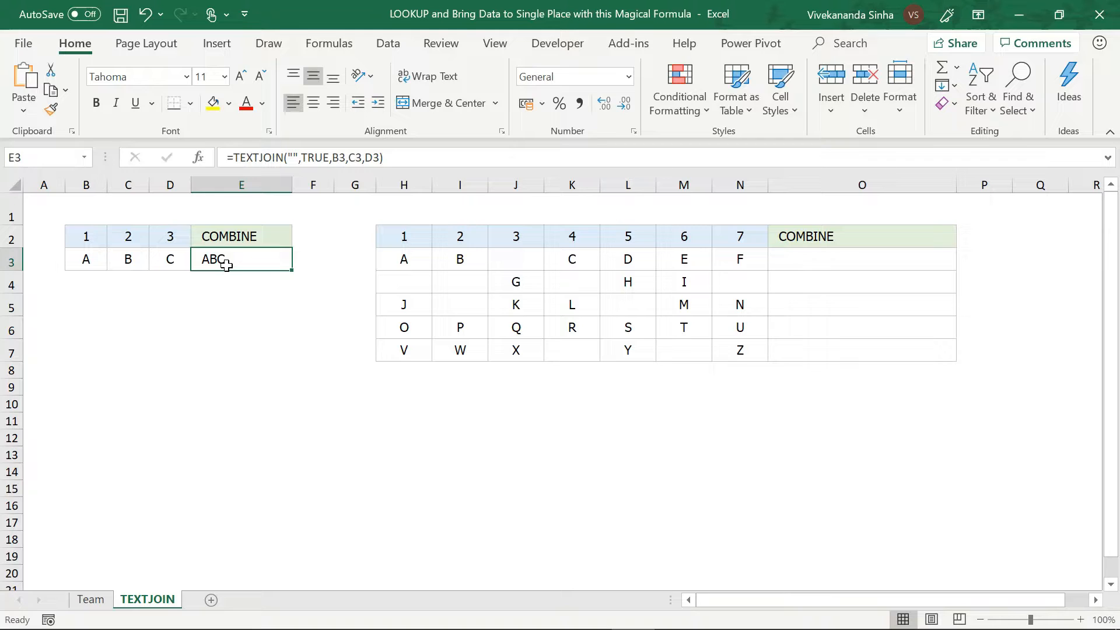
pyautogui.hotkey('ctrl', 'z')
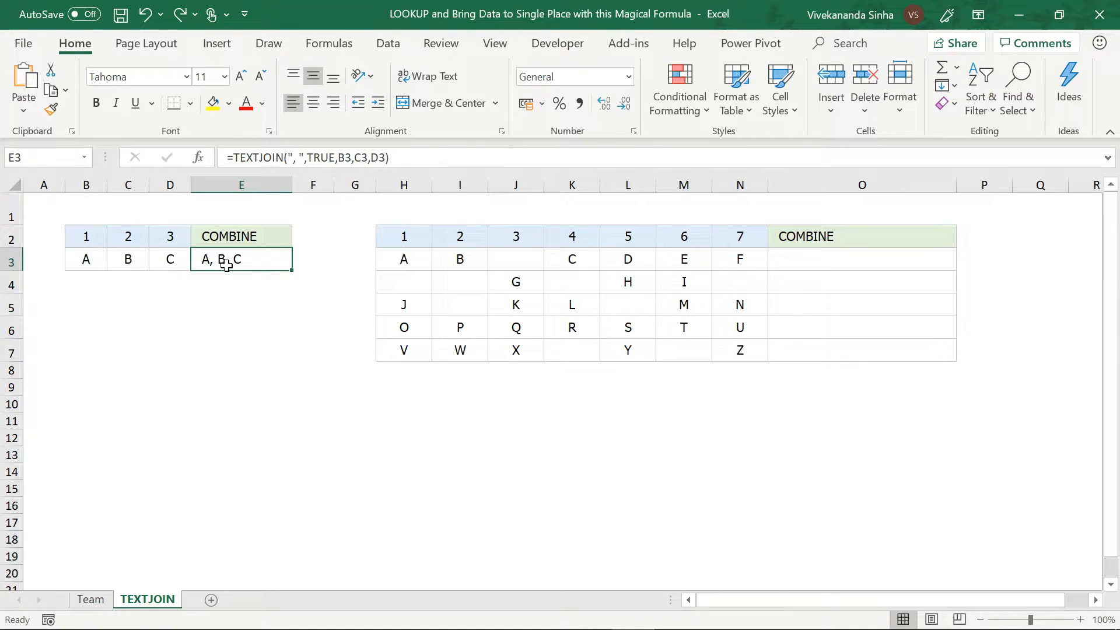
# Examine the source cells B3 to D3, the combined cell E3, and the larger table in H2:O7 including its blank cells
pyautogui.click(97, 259)
pyautogui.click(122, 260)
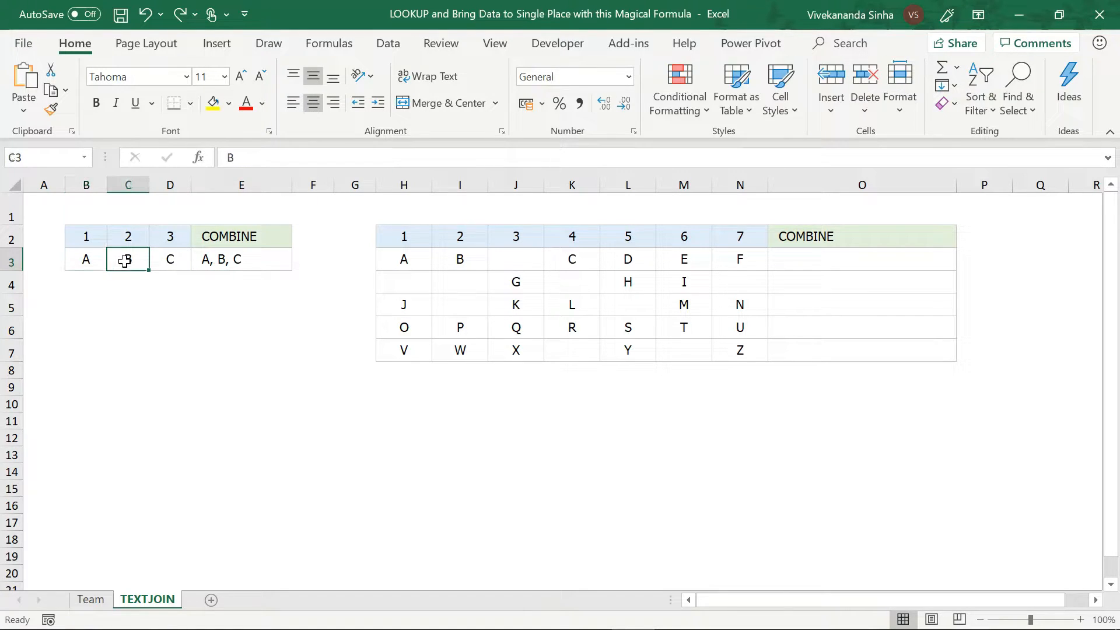
pyautogui.click(168, 263)
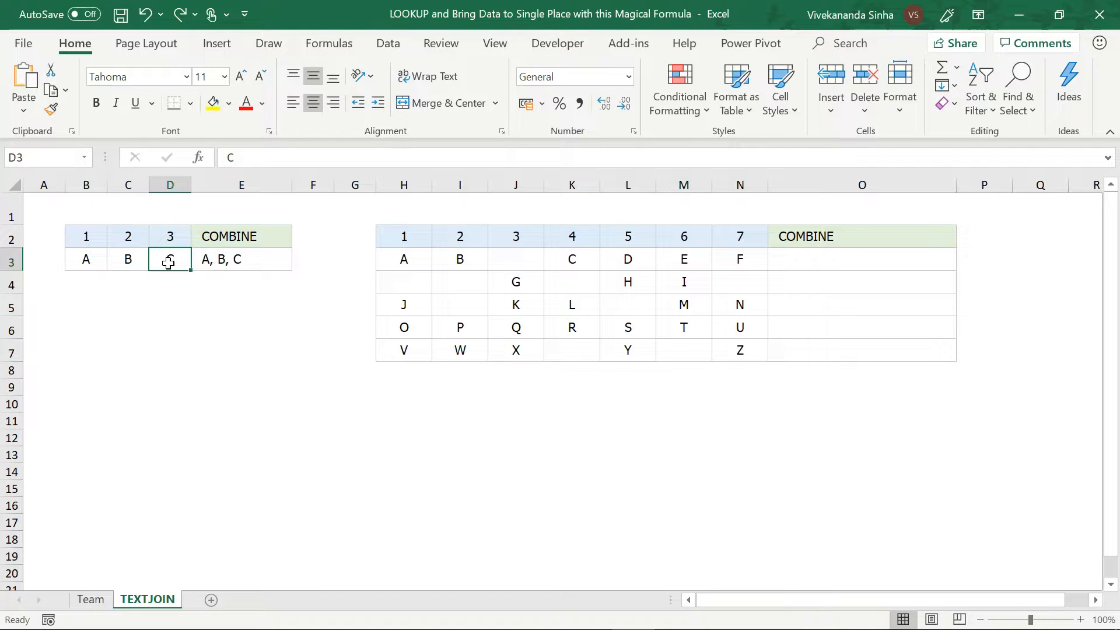
pyautogui.doubleClick(209, 260)
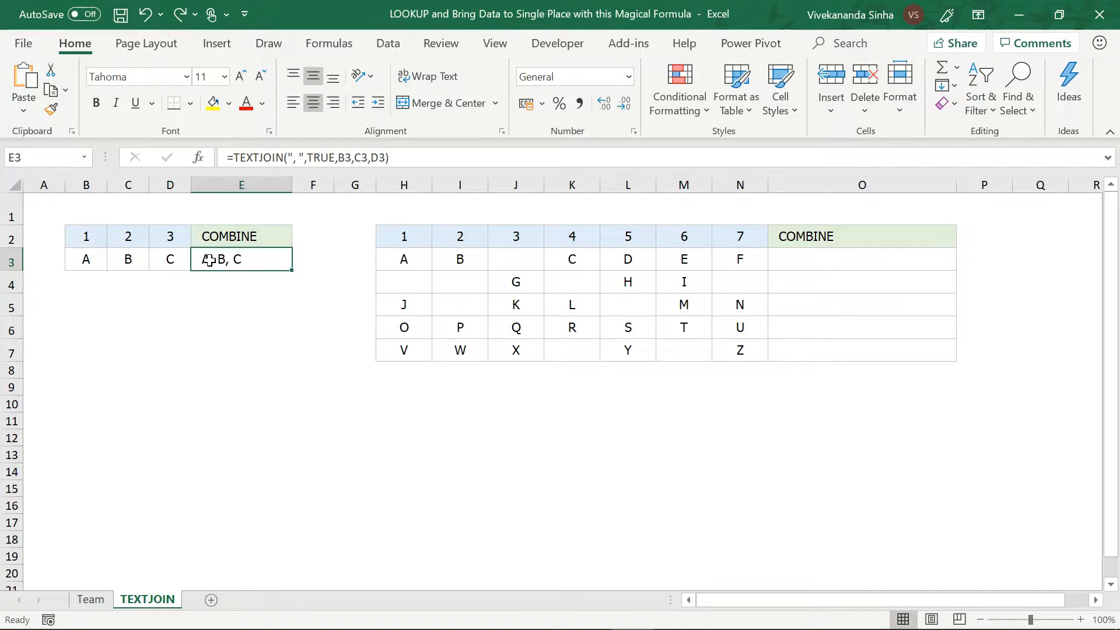
pyautogui.press('Escape')
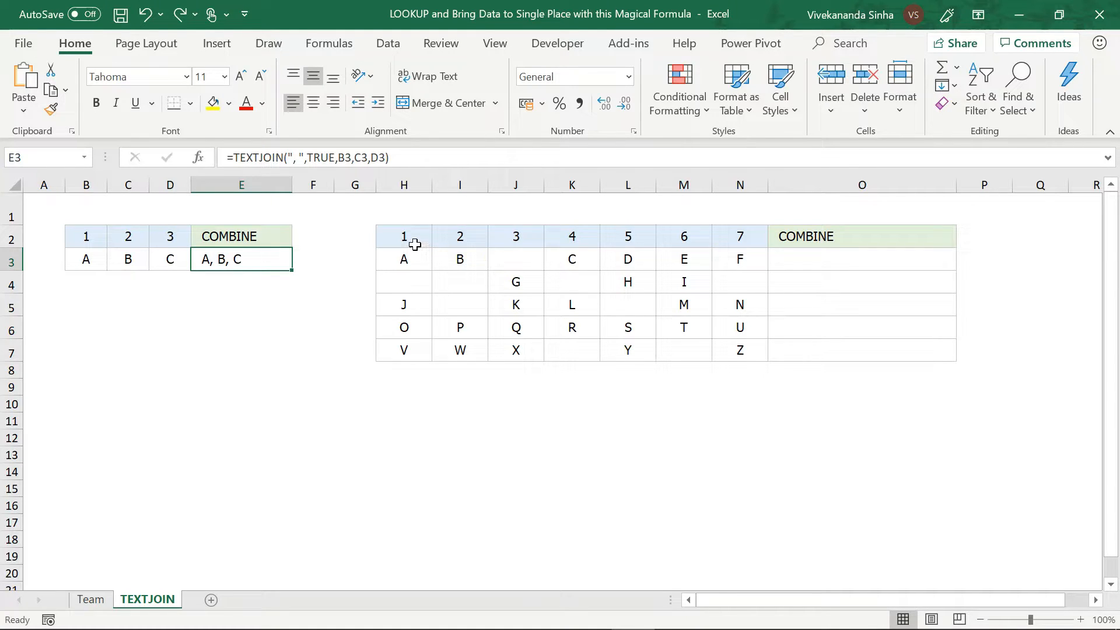
pyautogui.moveTo(415, 244); pyautogui.dragTo(830, 350)
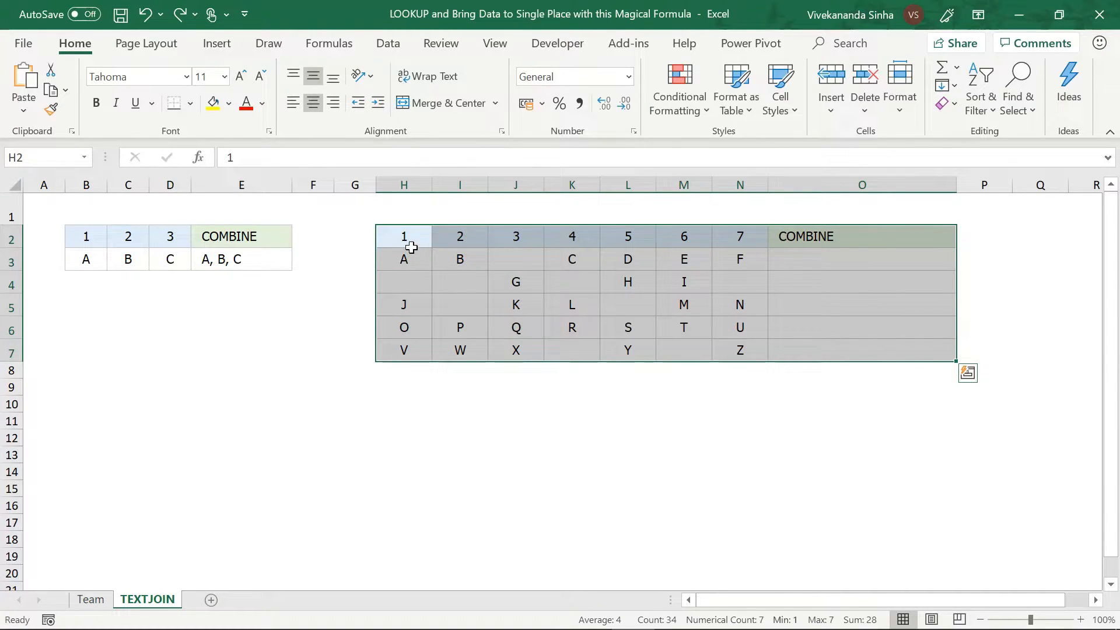
pyautogui.moveTo(408, 238); pyautogui.dragTo(727, 241)
pyautogui.click(526, 266)
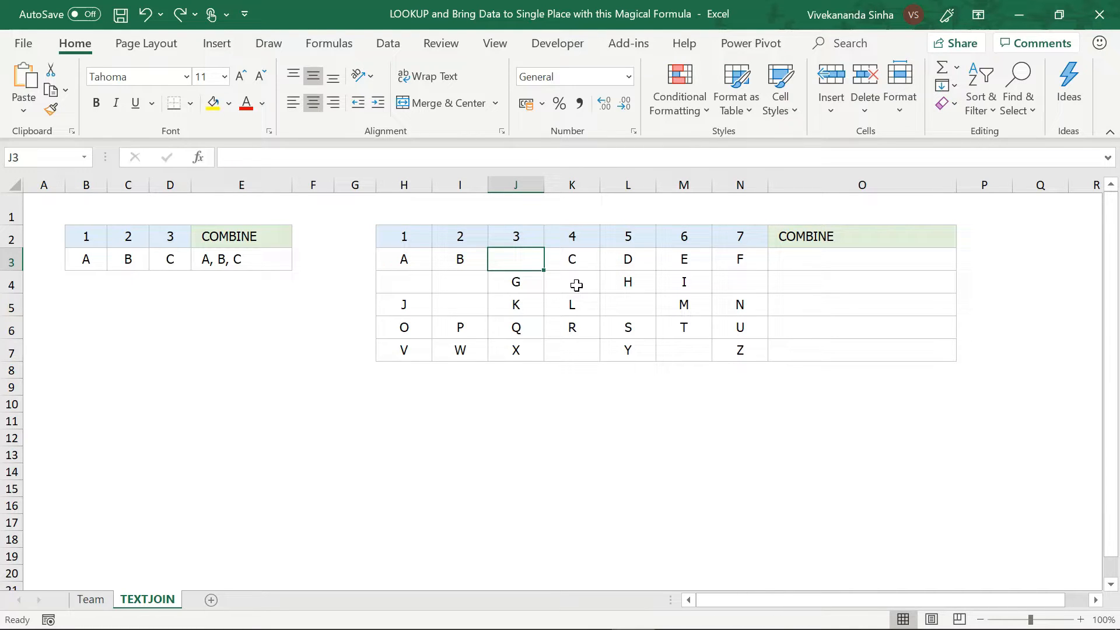
# Start a TEXTJOIN formula in O3 with the delimiter ", " and the ignore_empty argument set to TRUE
pyautogui.click(792, 258)
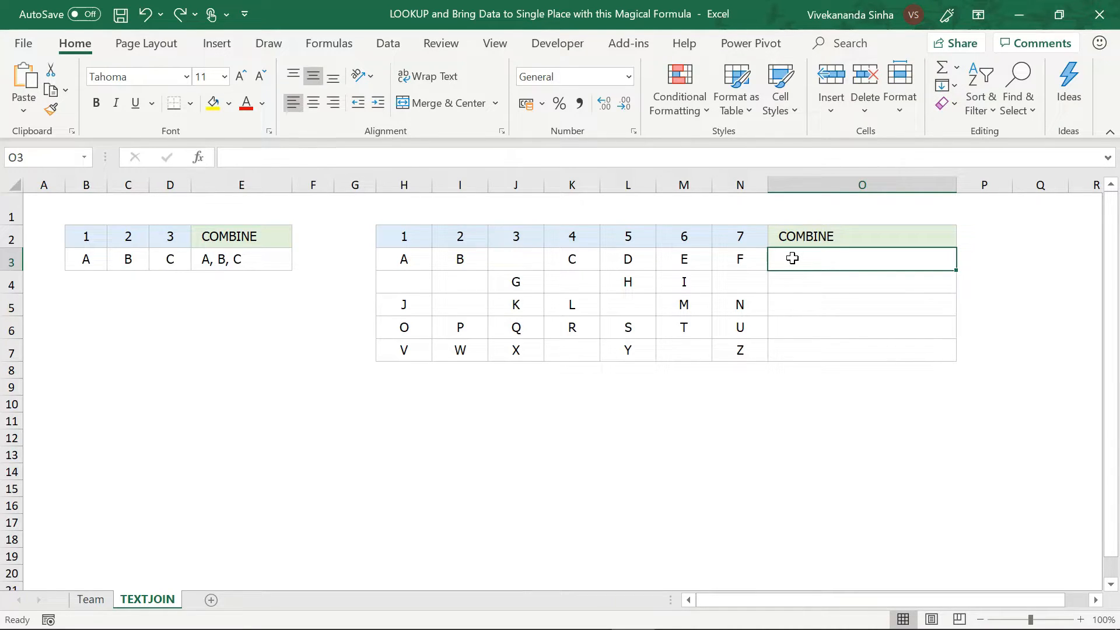
pyautogui.write('=TEXT')
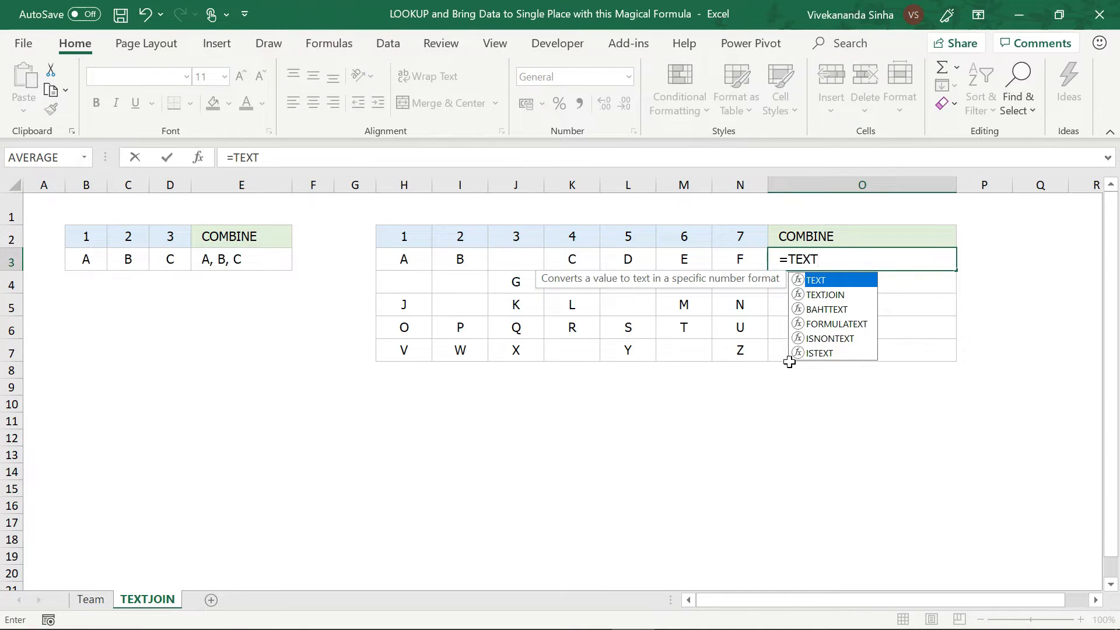
pyautogui.press('Down')
pyautogui.press('Tab')
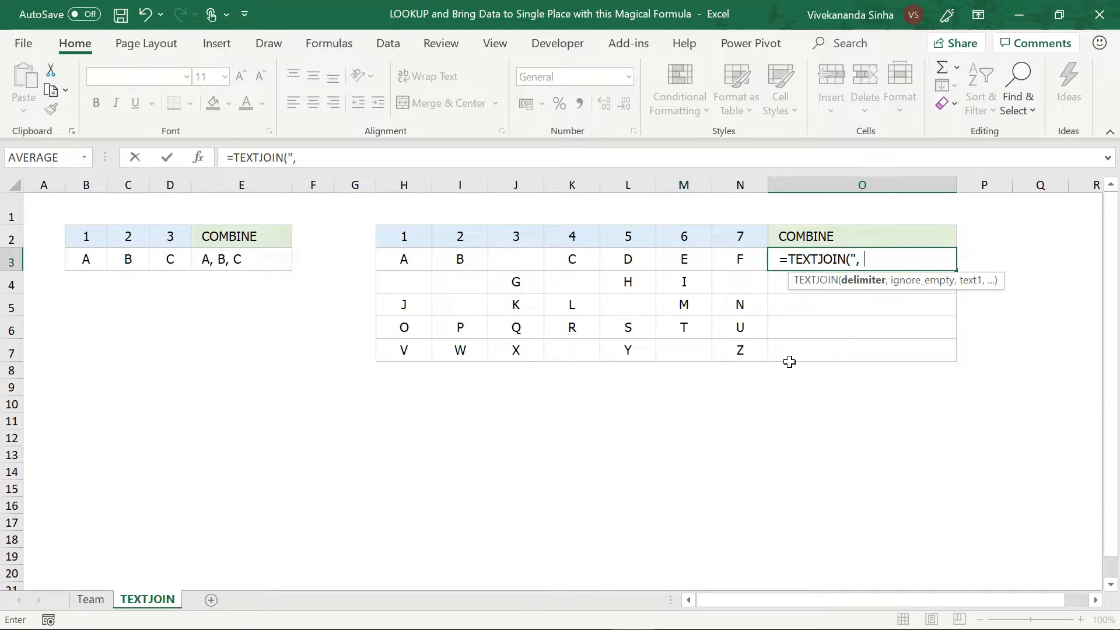
pyautogui.write('", ",')
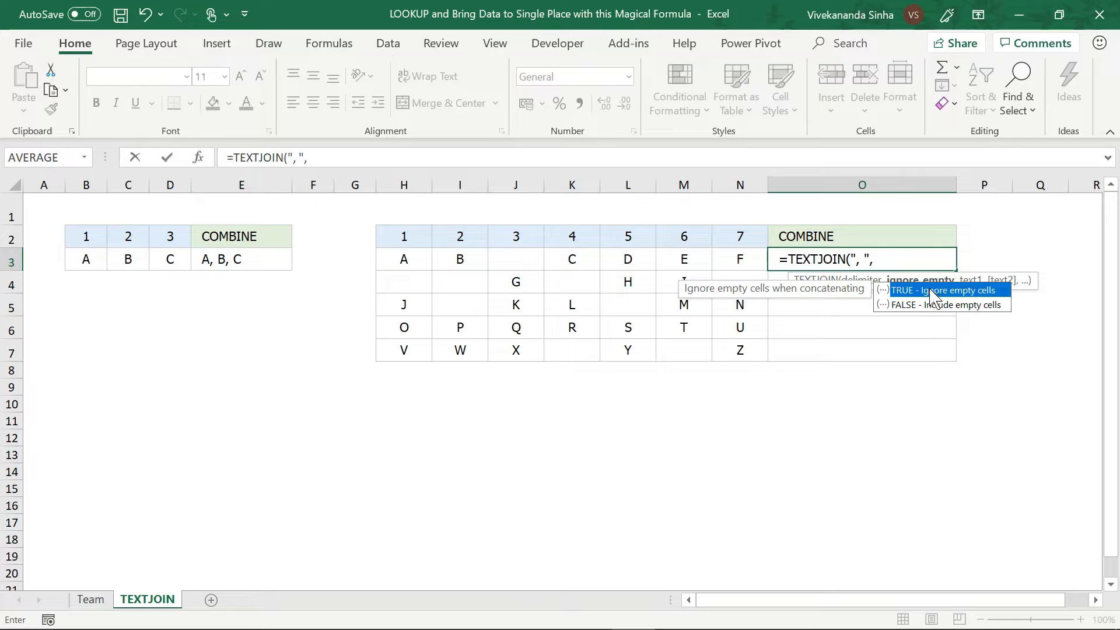
pyautogui.doubleClick(934, 295)
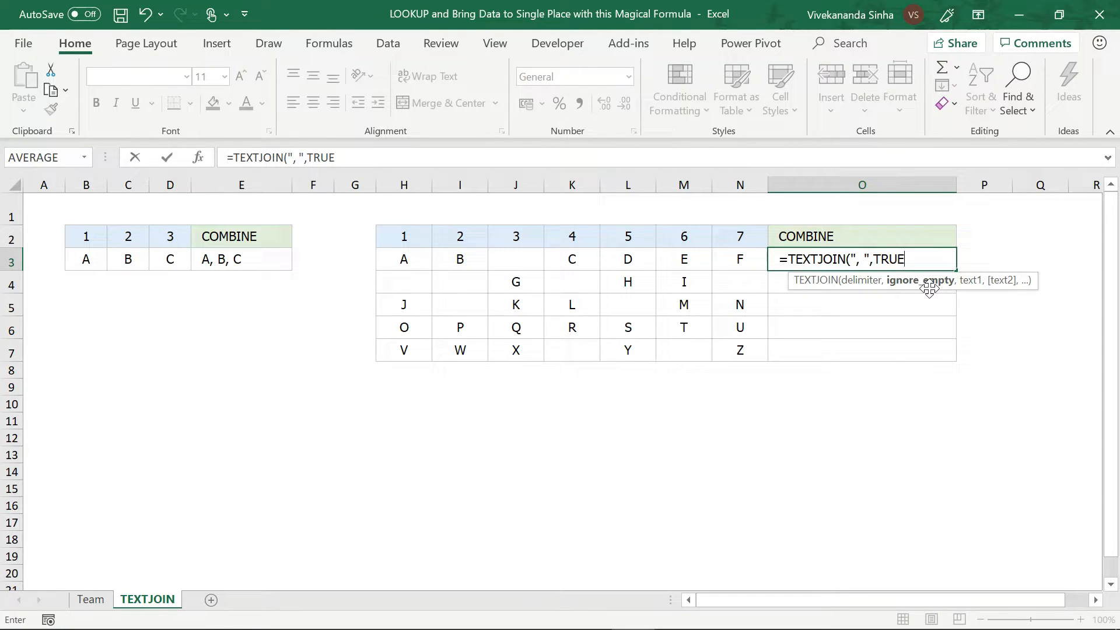
pyautogui.write(',')
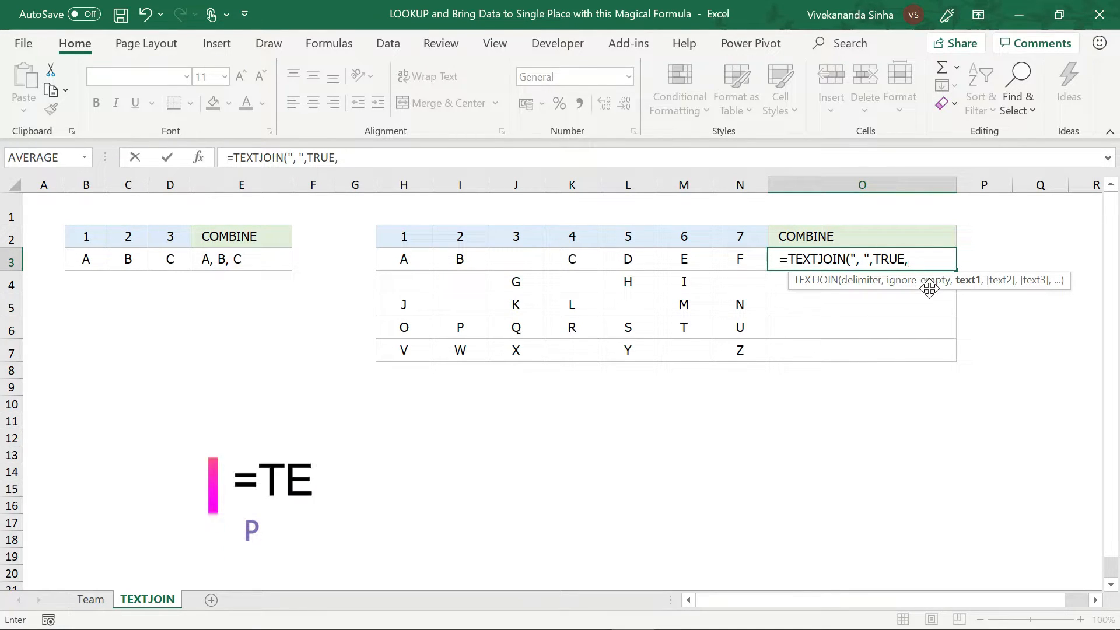
# Complete O3 as an array formula with H3:N3 as the text range, and fill it down through O7
pyautogui.moveTo(403, 261); pyautogui.dragTo(717, 256)
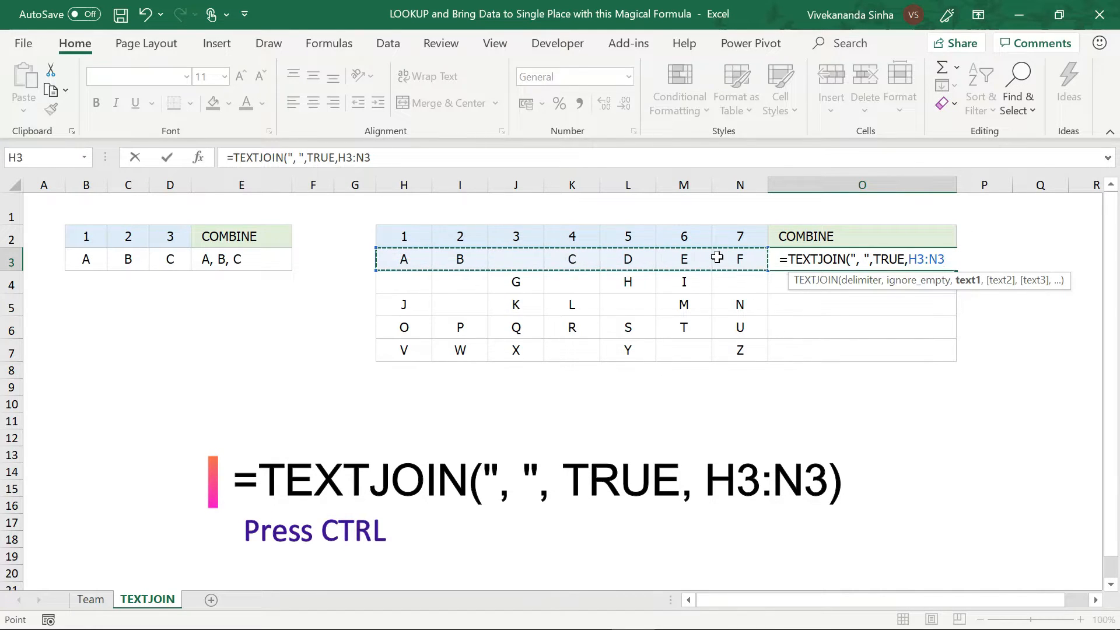
pyautogui.write(')')
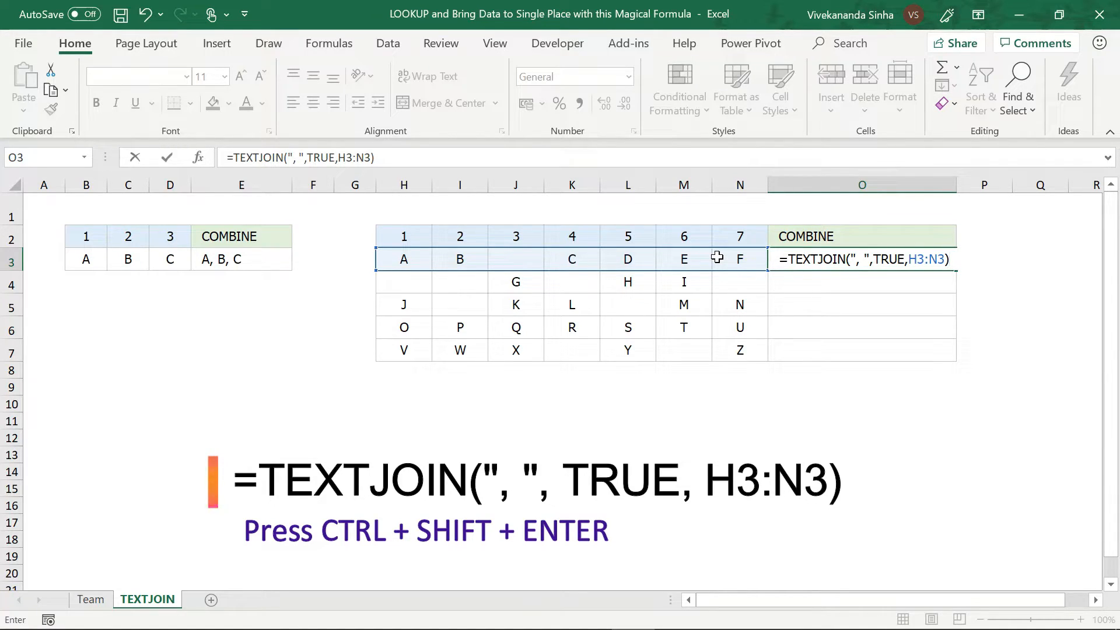
pyautogui.hotkey('ctrl', 'shift', 'Return')
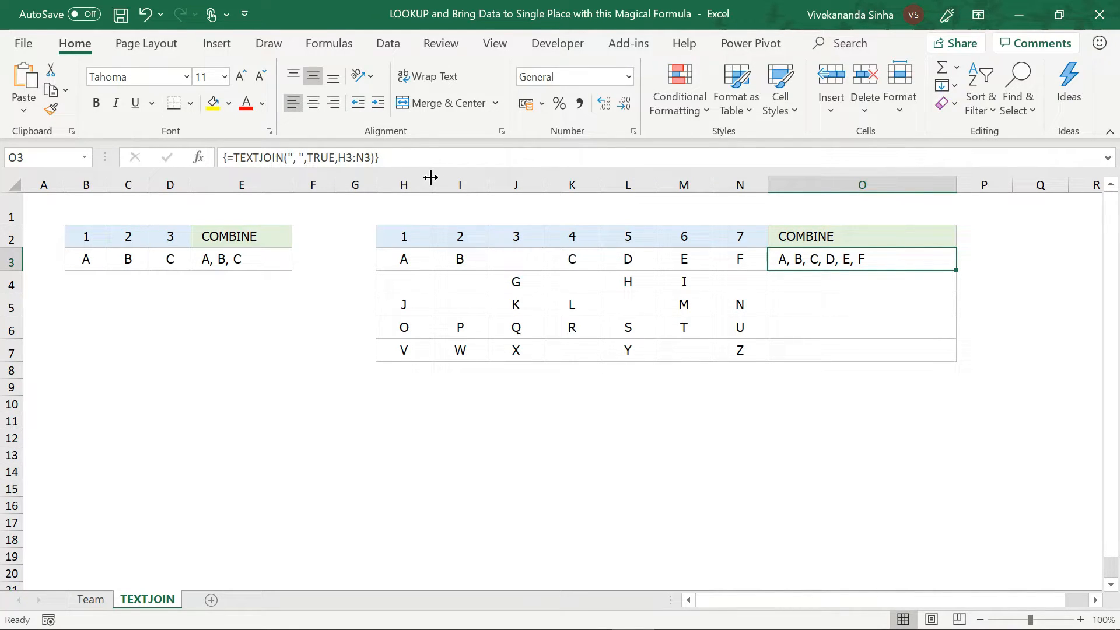
pyautogui.doubleClick(956, 271)
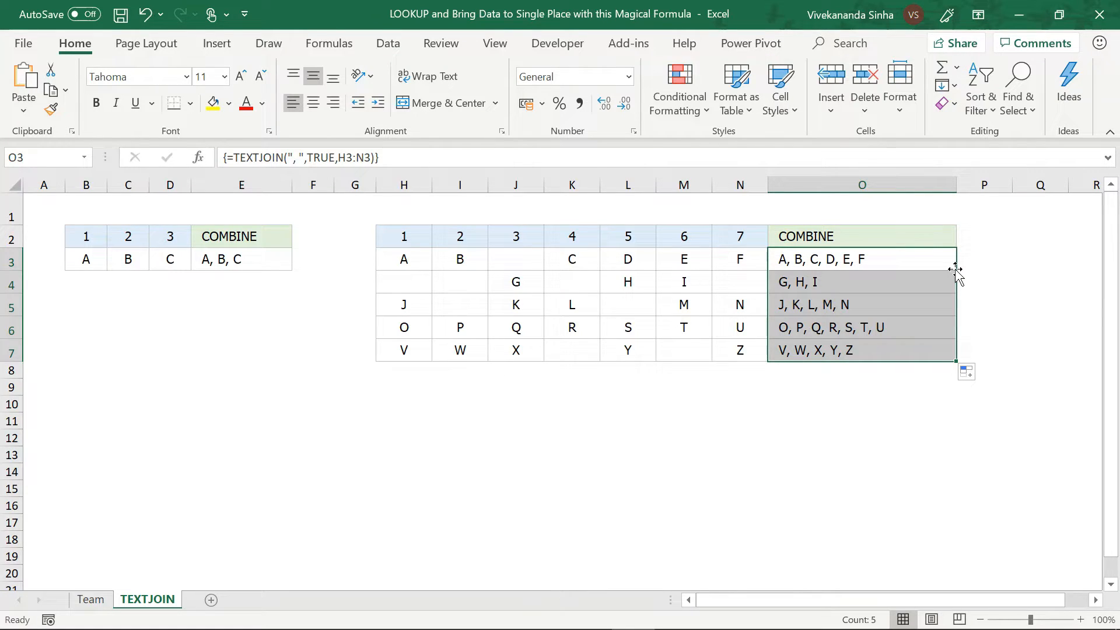
pyautogui.click(219, 255)
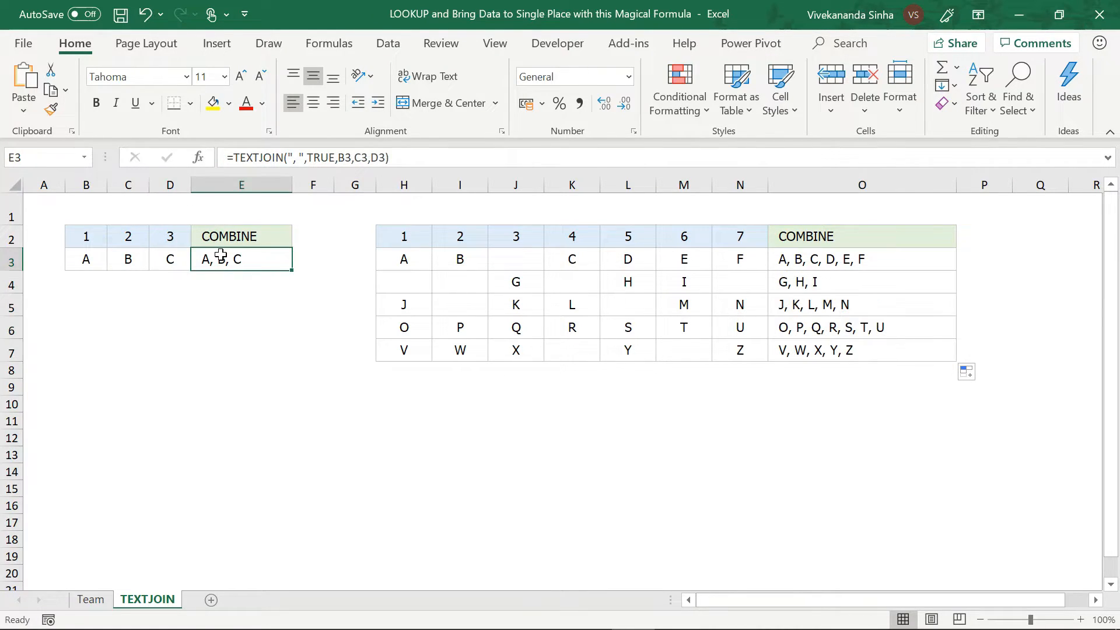
# Examine H3:N3 and the combined cell O3, and on the Team sheet the role list E2:E7 and the source columns Name and Role
pyautogui.moveTo(409, 258); pyautogui.dragTo(740, 259)
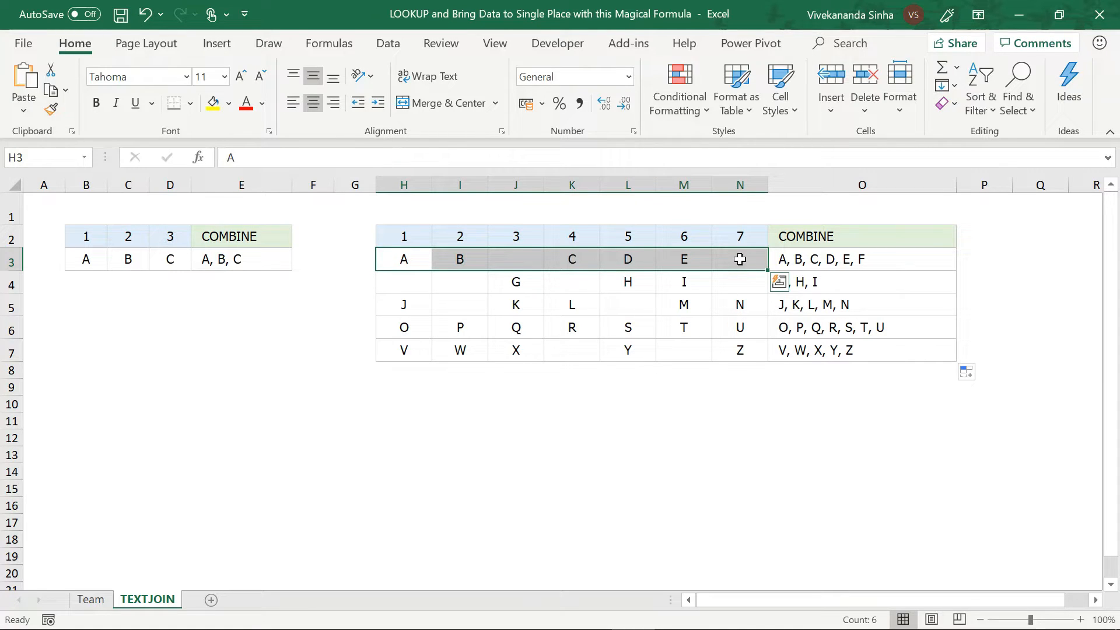
pyautogui.click(896, 262)
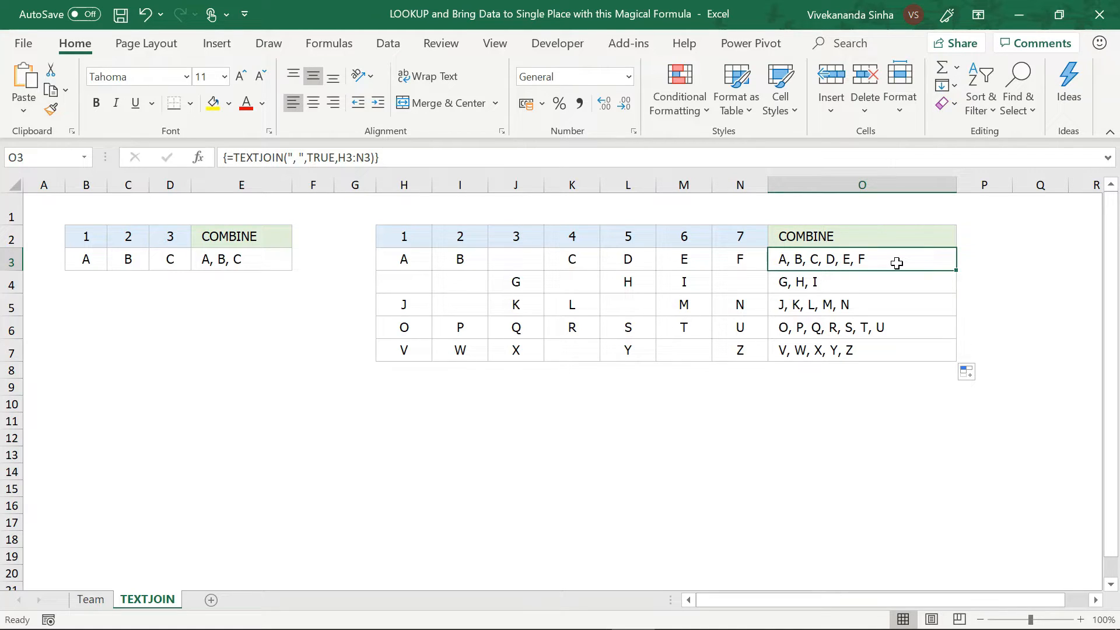
pyautogui.click(94, 600)
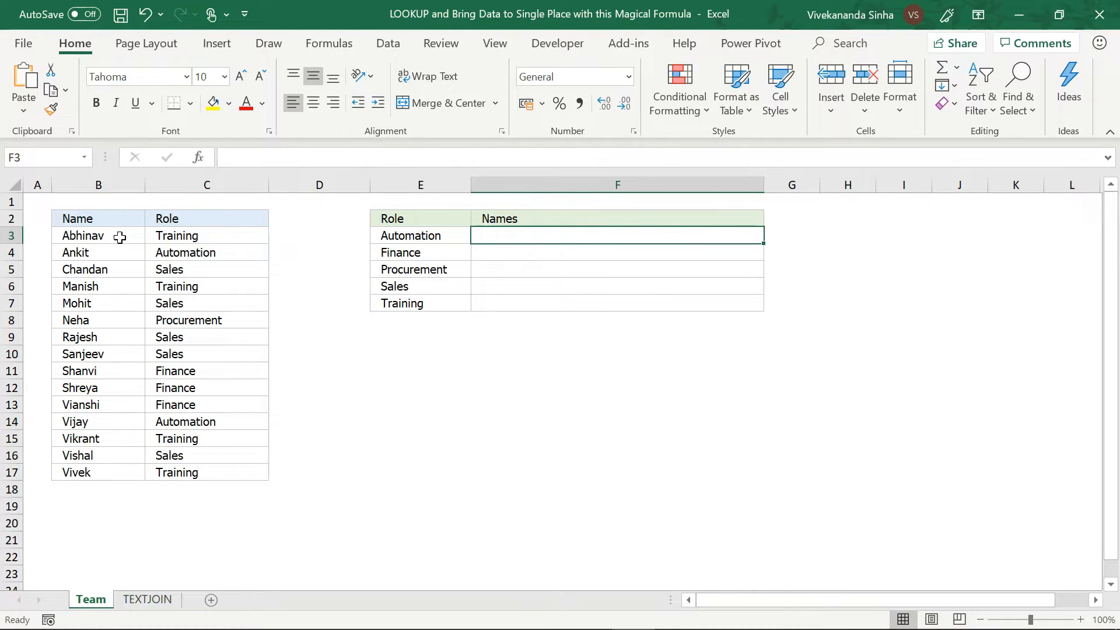
pyautogui.click(394, 237)
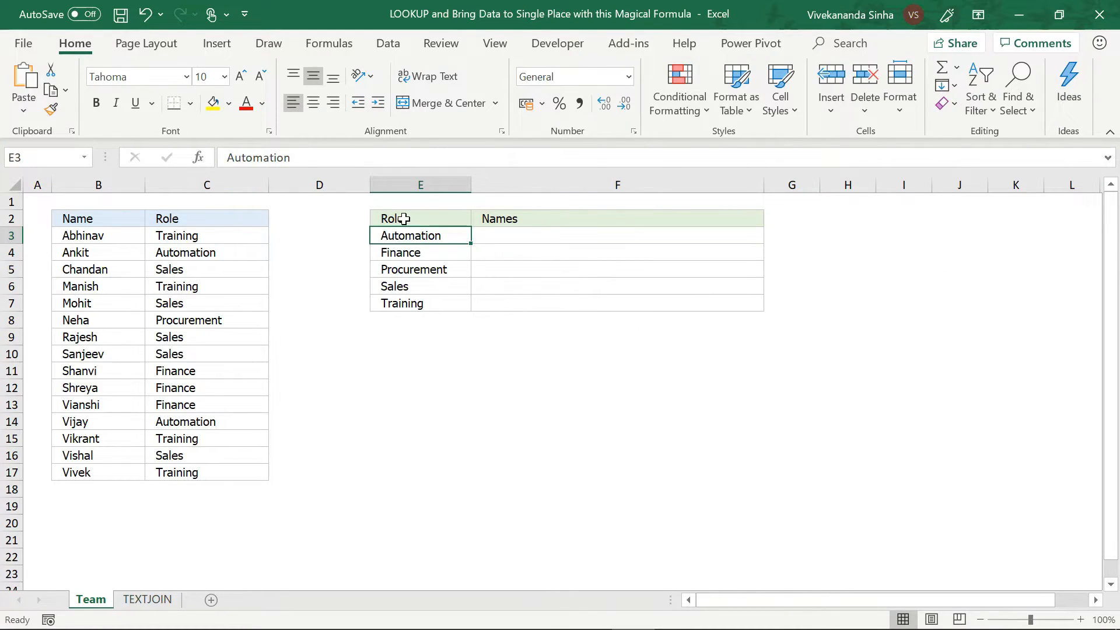
pyautogui.moveTo(401, 219); pyautogui.dragTo(401, 301)
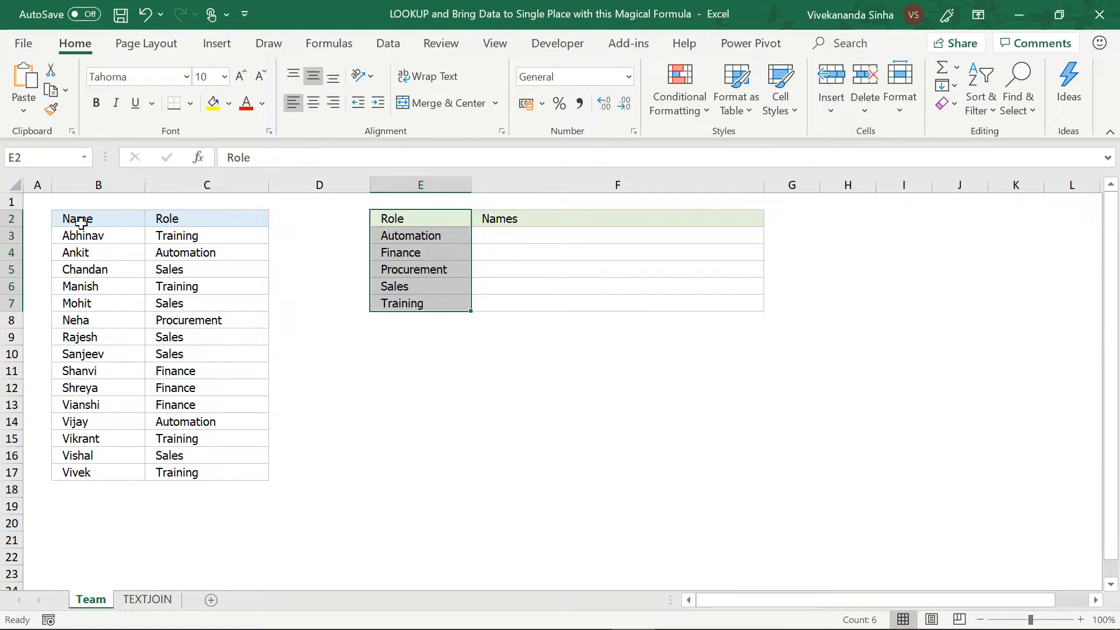
pyautogui.moveTo(185, 222); pyautogui.dragTo(175, 474)
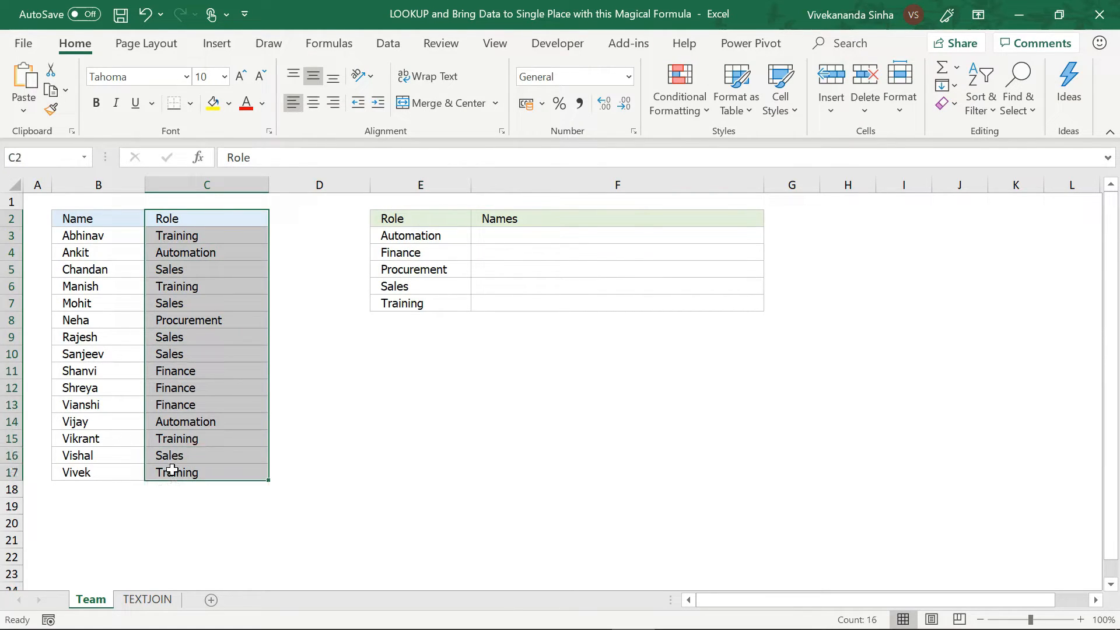
pyautogui.click(103, 238)
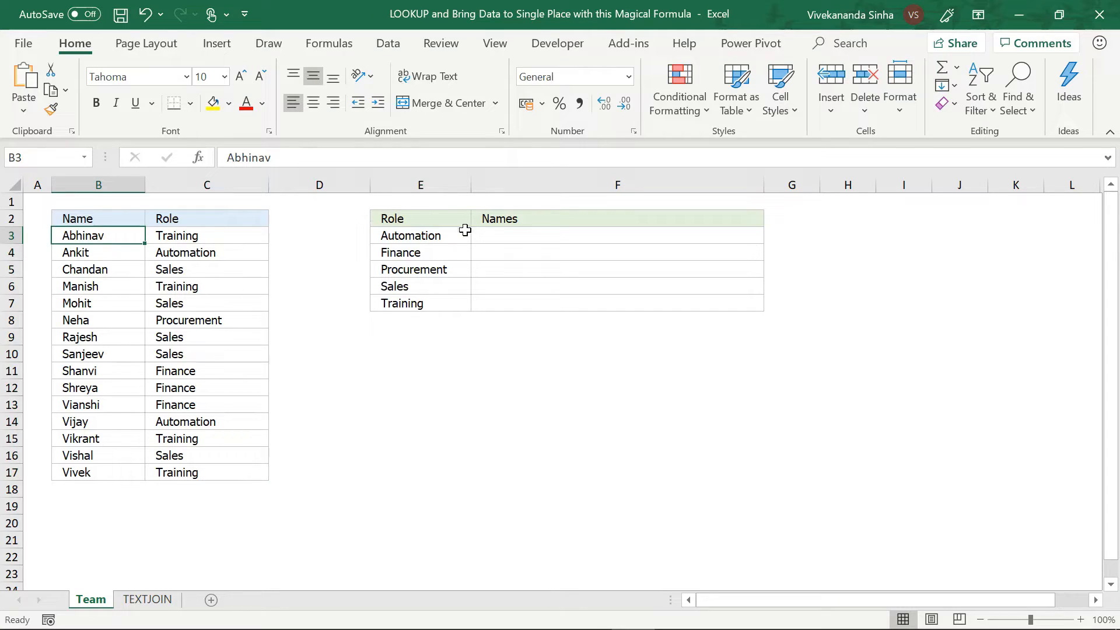
# Start a TEXTJOIN formula in F3 of the Team sheet with the delimiter ", " and ignore_empty set to TRUE
pyautogui.click(487, 237)
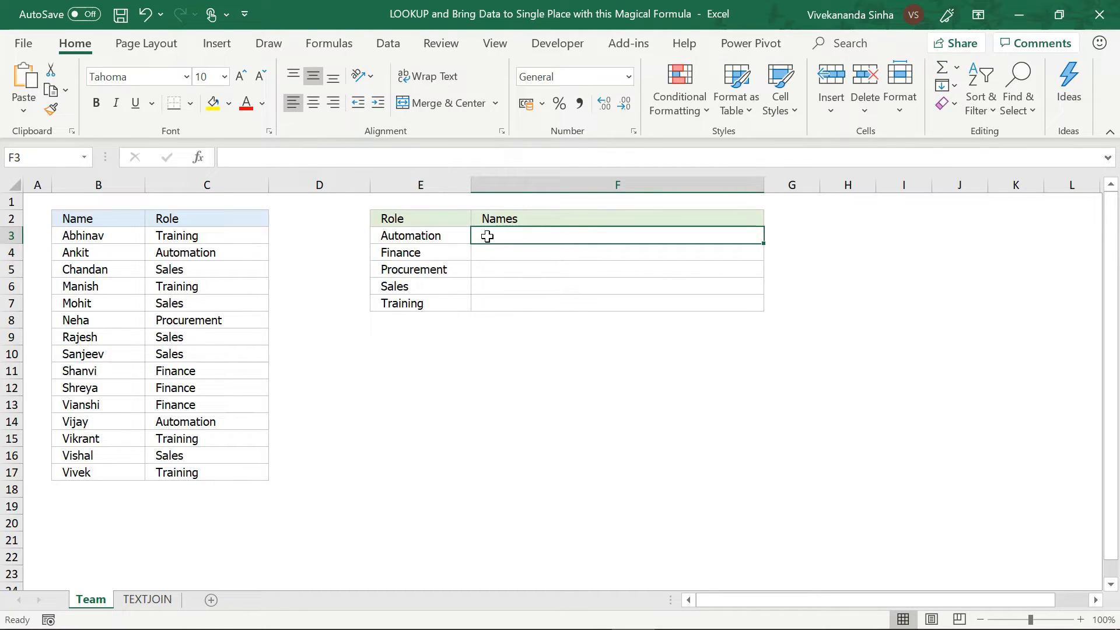
pyautogui.write('=TEXT')
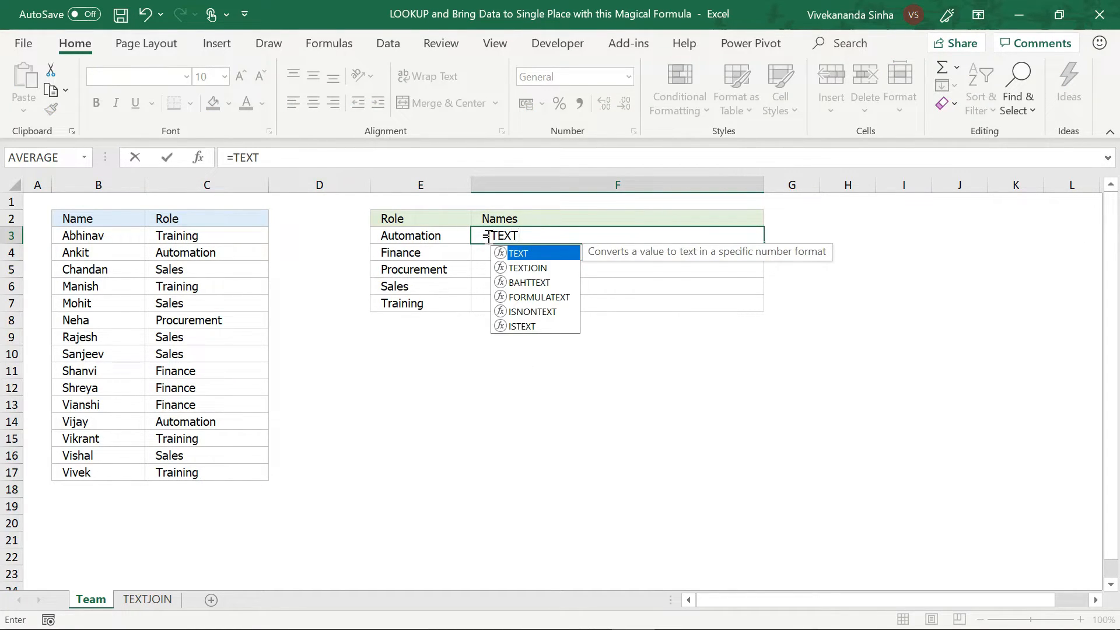
pyautogui.press('Down')
pyautogui.press('Tab')
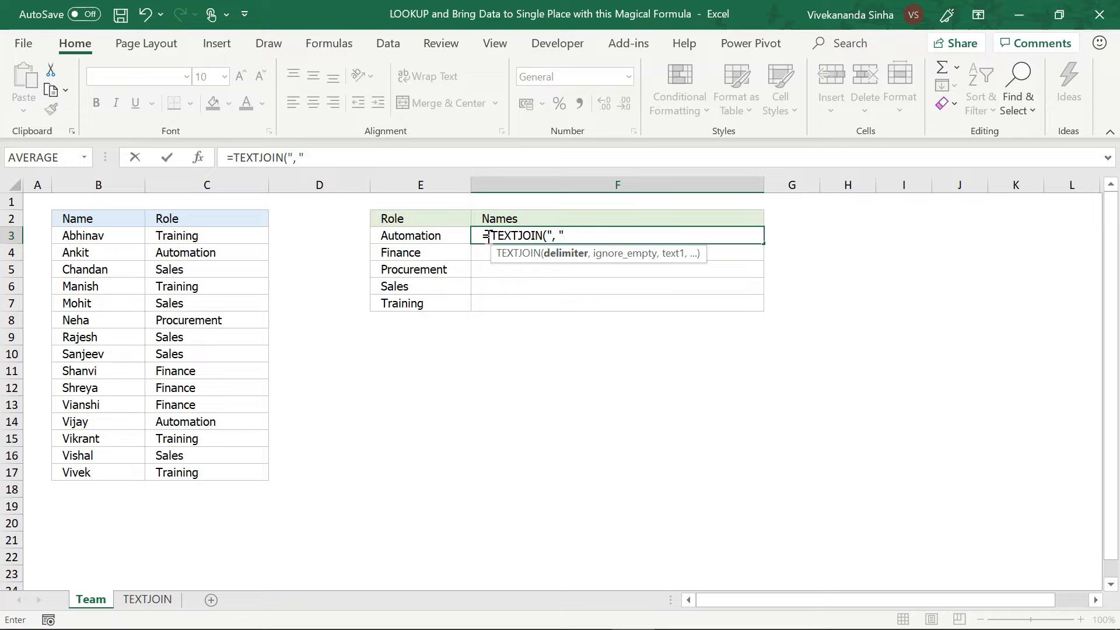
pyautogui.write('", ",')
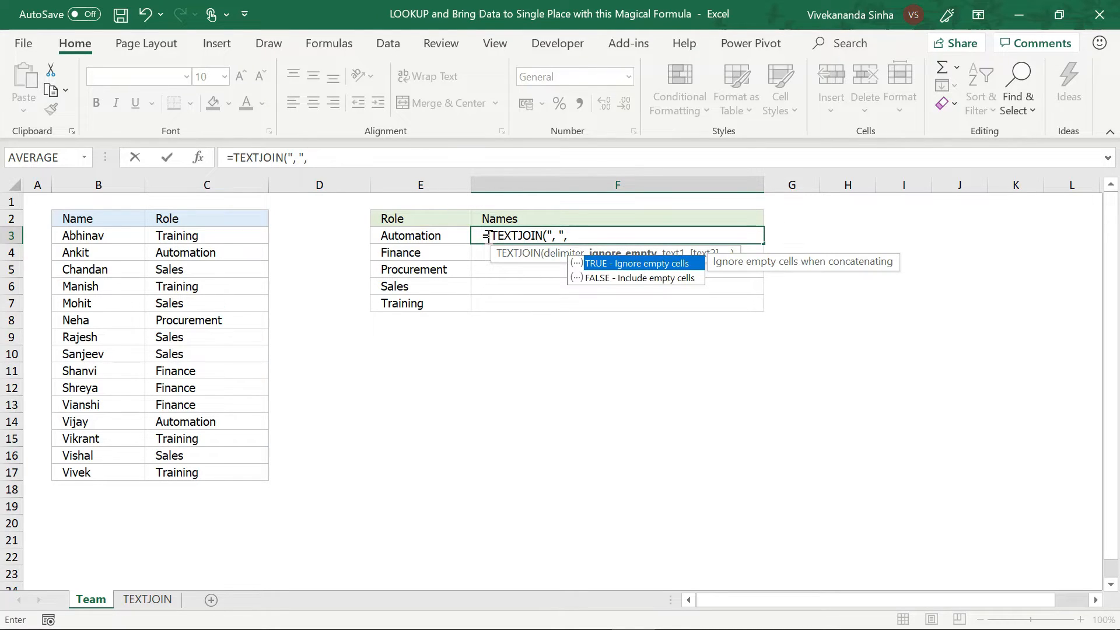
pyautogui.doubleClick(593, 262)
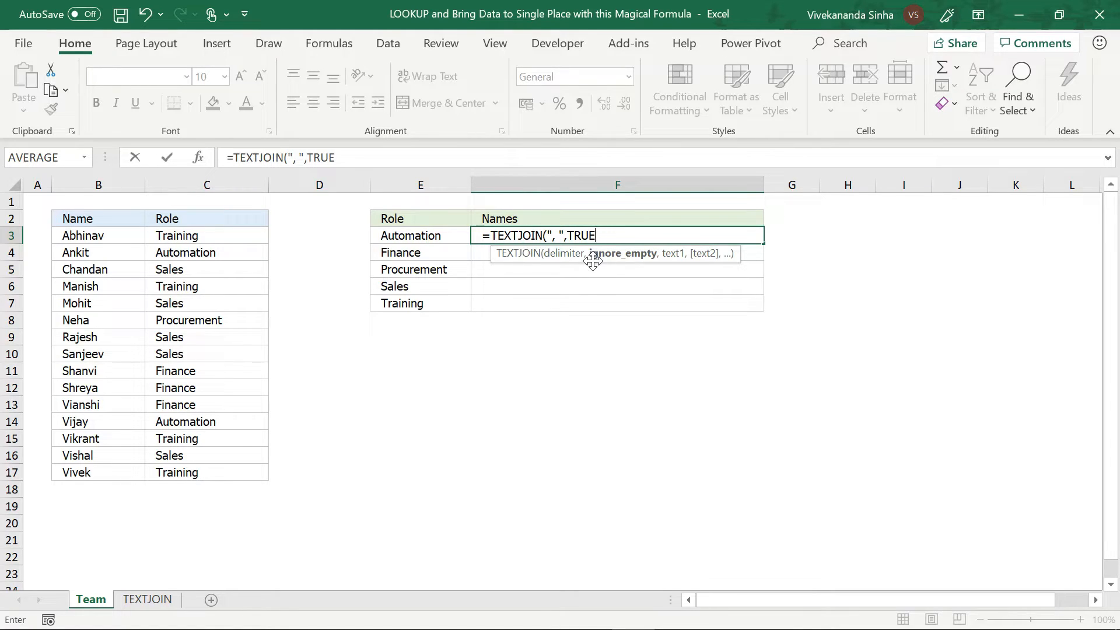
pyautogui.write(',')
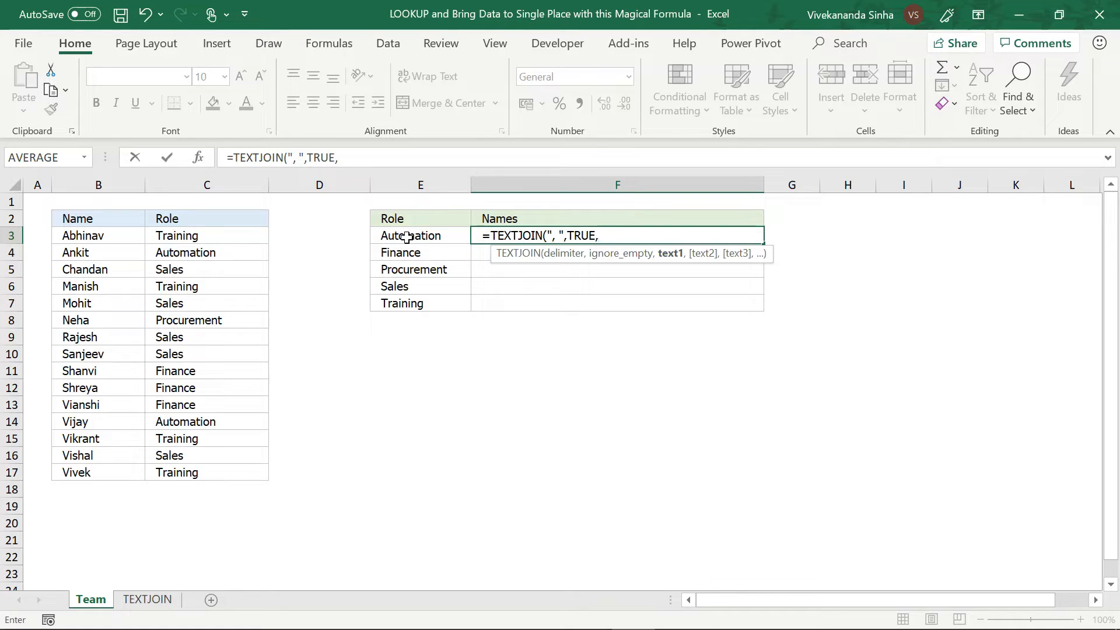
# Nest an IF function as the text argument in F3, with the logical test $C$3:$C$17=E3
pyautogui.write('I')
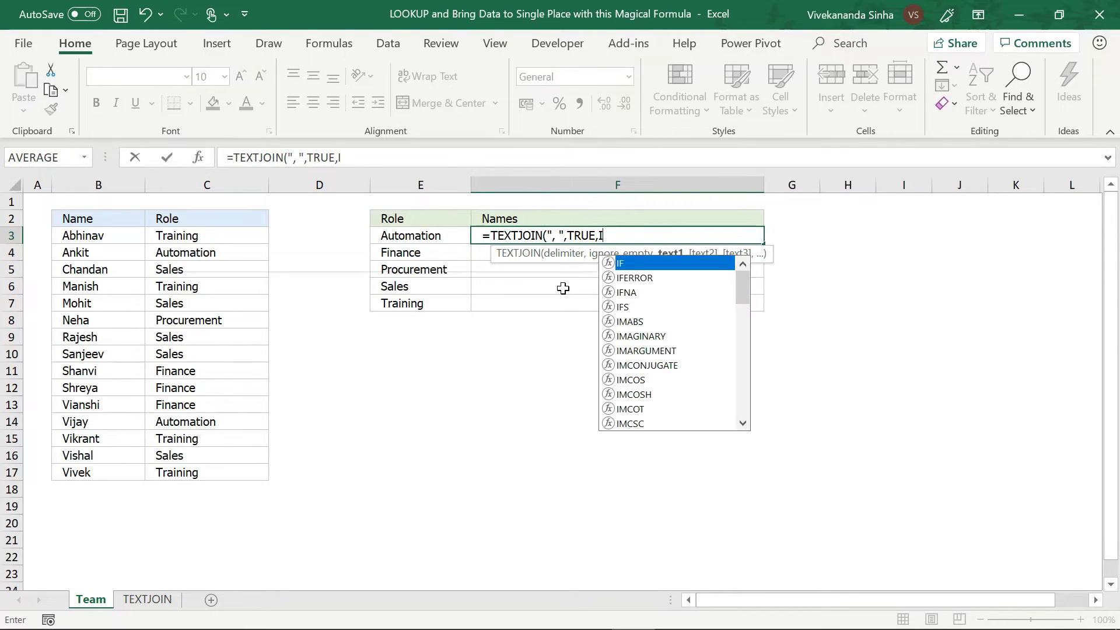
pyautogui.write('F(')
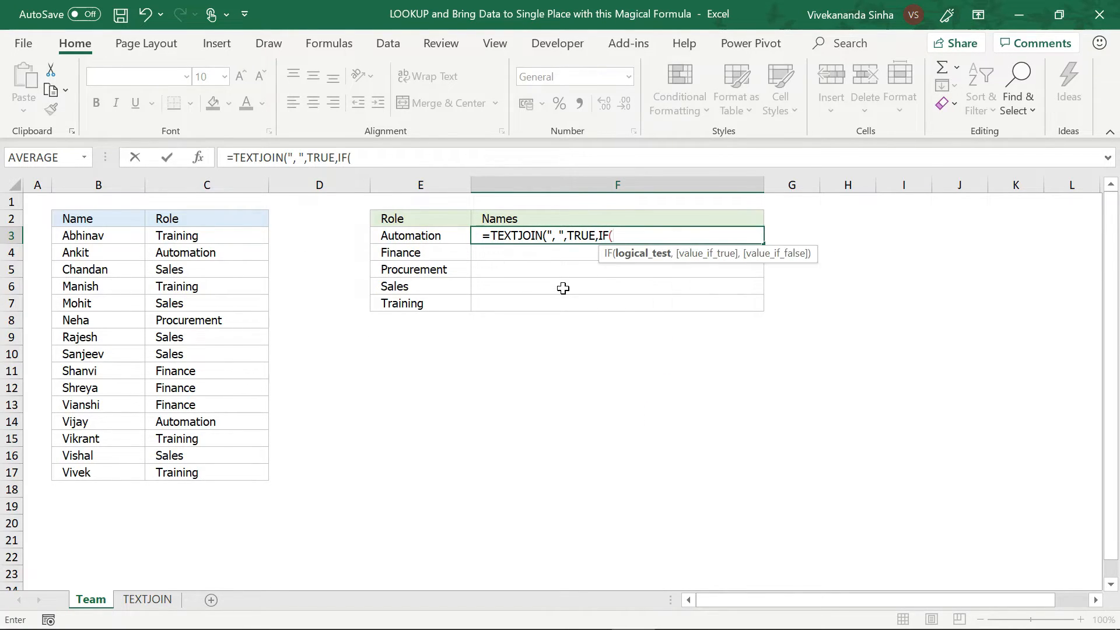
pyautogui.moveTo(214, 234); pyautogui.dragTo(195, 472)
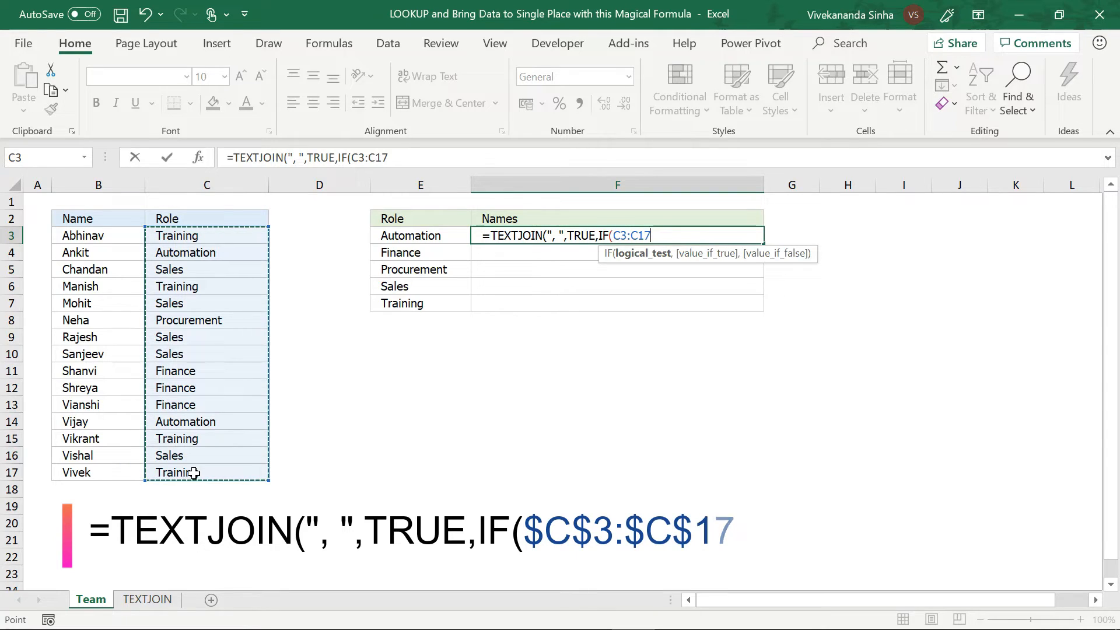
pyautogui.press('F4')
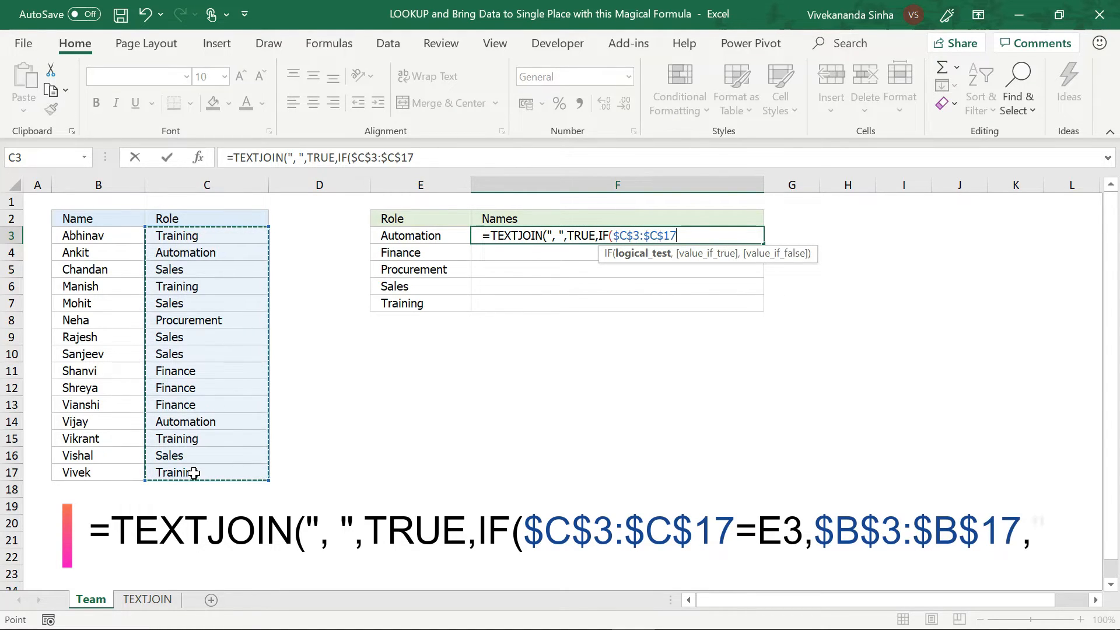
pyautogui.write('=')
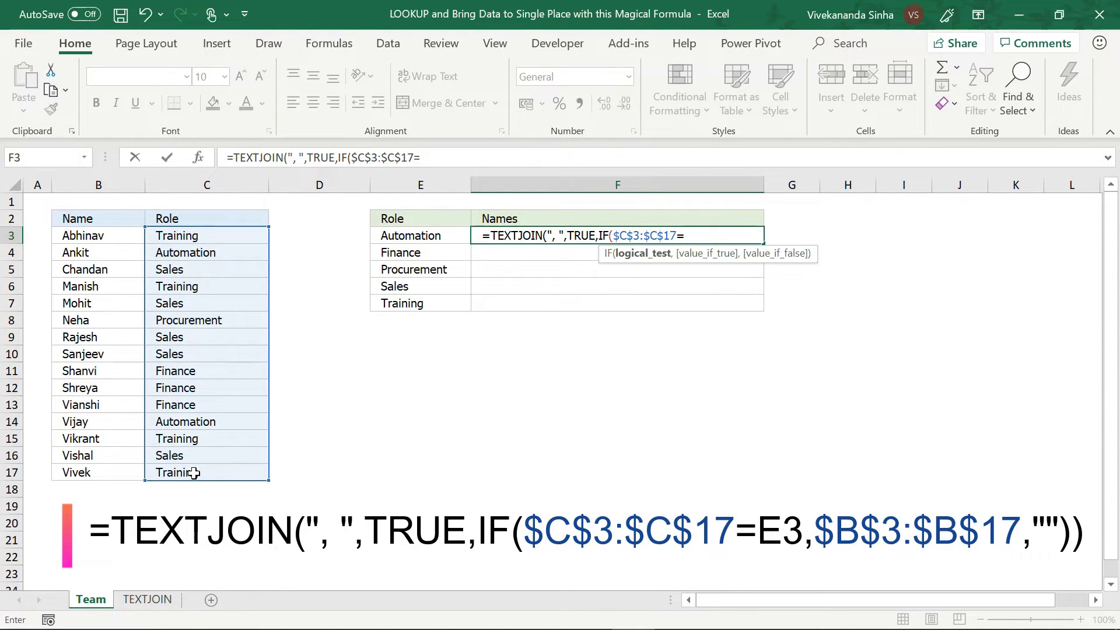
pyautogui.click(401, 235)
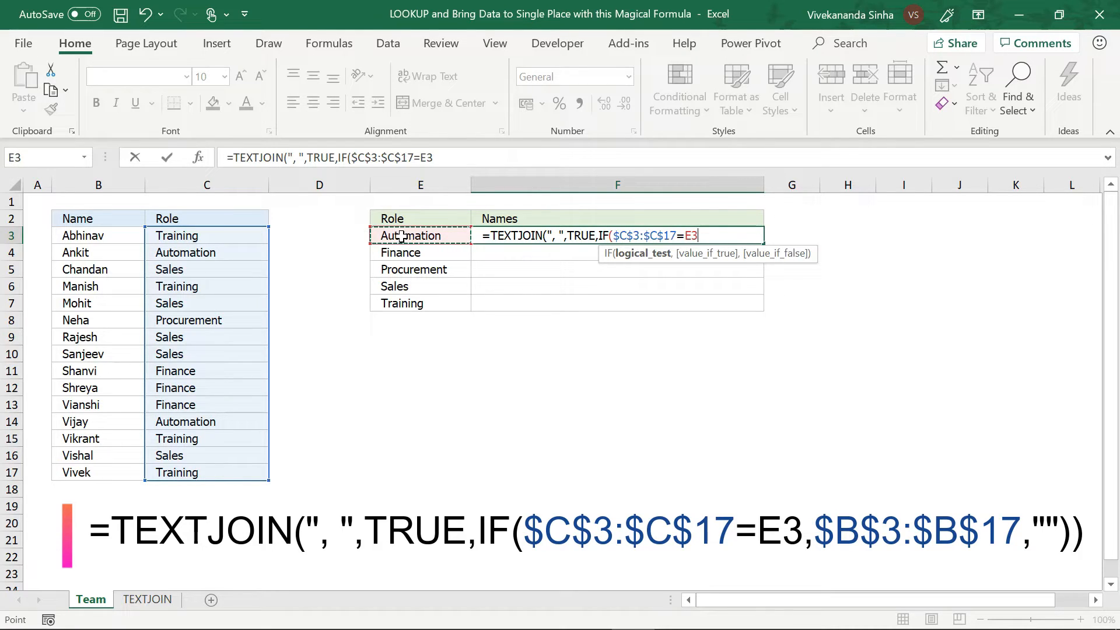
pyautogui.write(',')
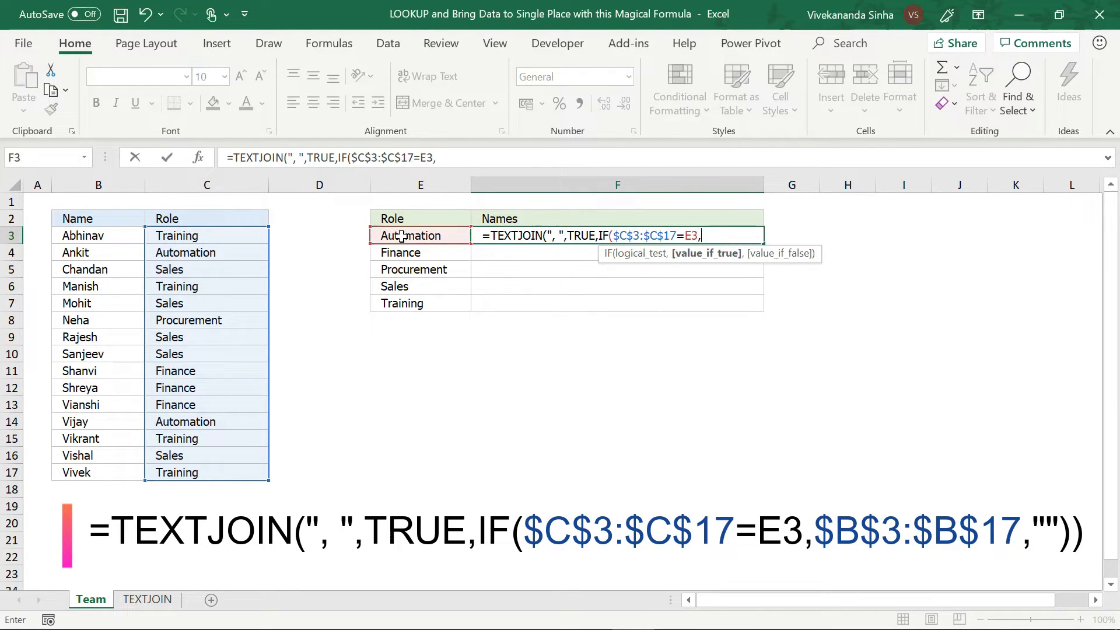
# Give the IF the absolute name range $B$3:$B$17 as value_if_true and an empty string "" as value_if_false
pyautogui.moveTo(113, 233); pyautogui.dragTo(99, 471)
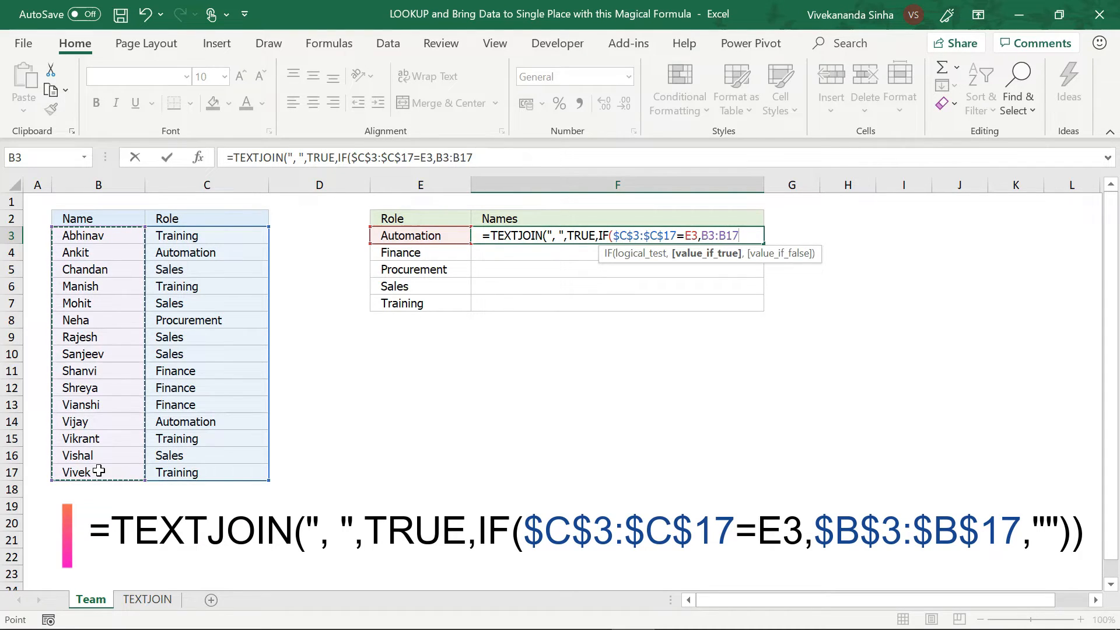
pyautogui.write(',')
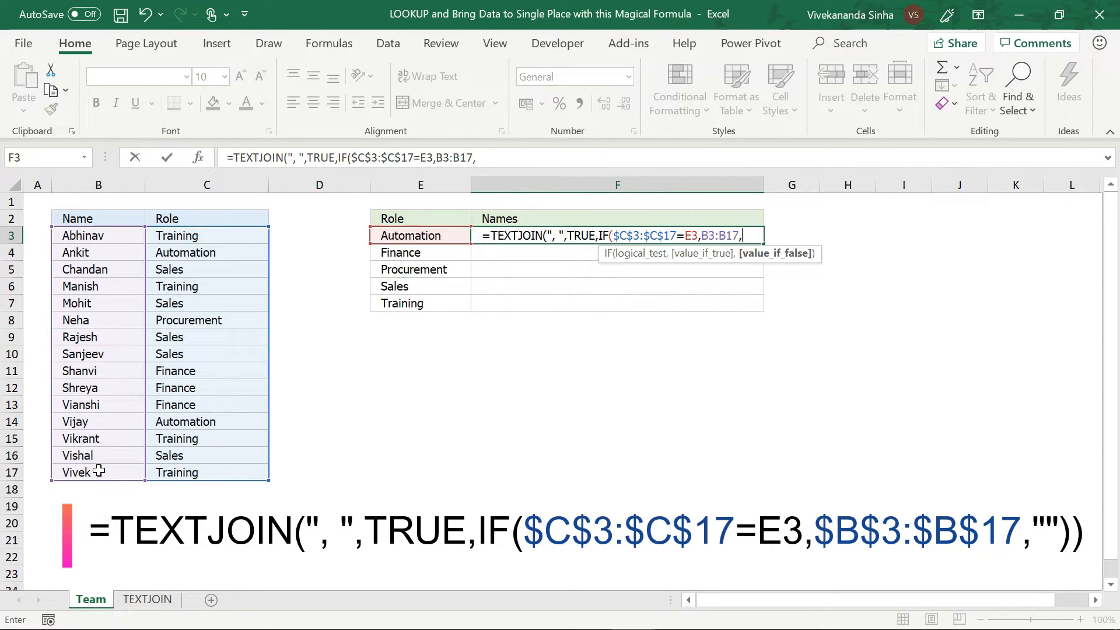
pyautogui.moveTo(702, 235); pyautogui.dragTo(739, 235)
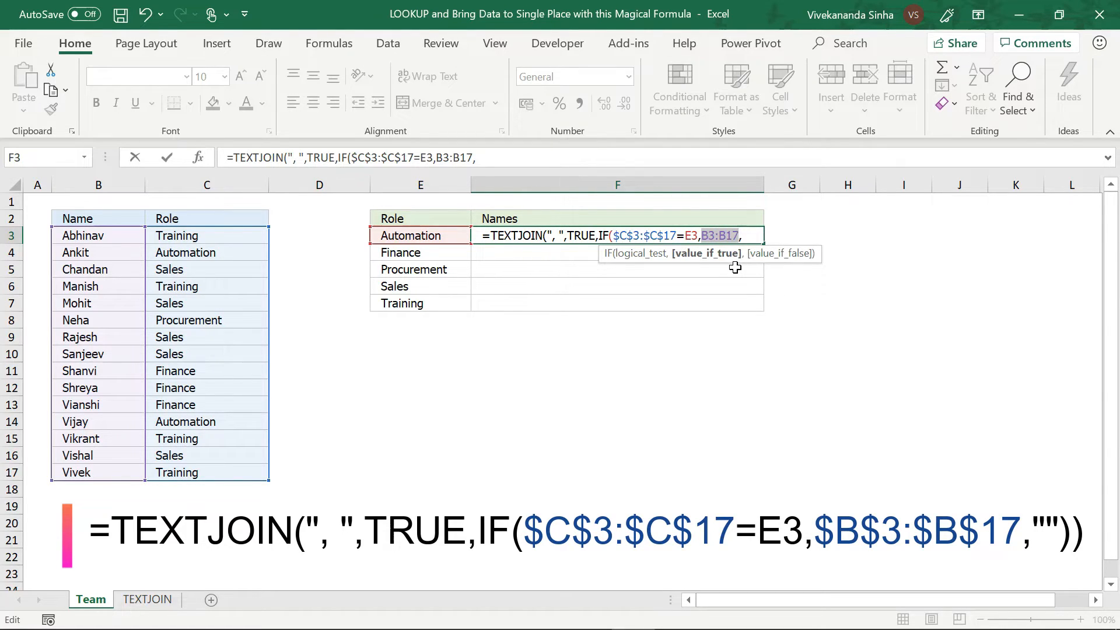
pyautogui.press('F4')
pyautogui.click(784, 238)
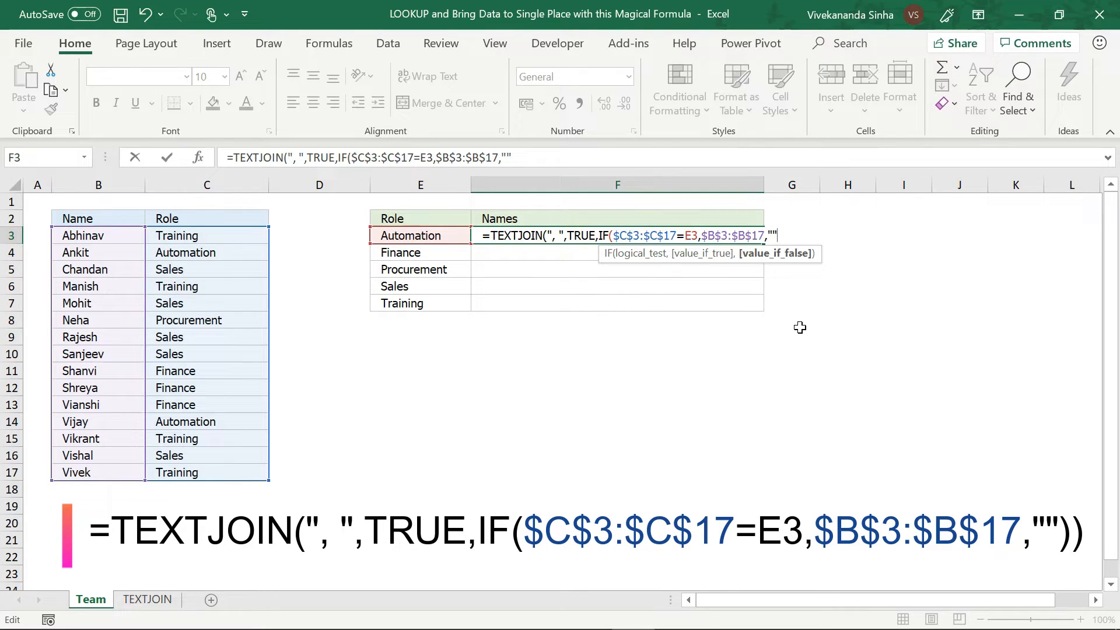
# Close both functions, enter the F3 formula as an array formula, and fill it down through F7
pyautogui.write(')')
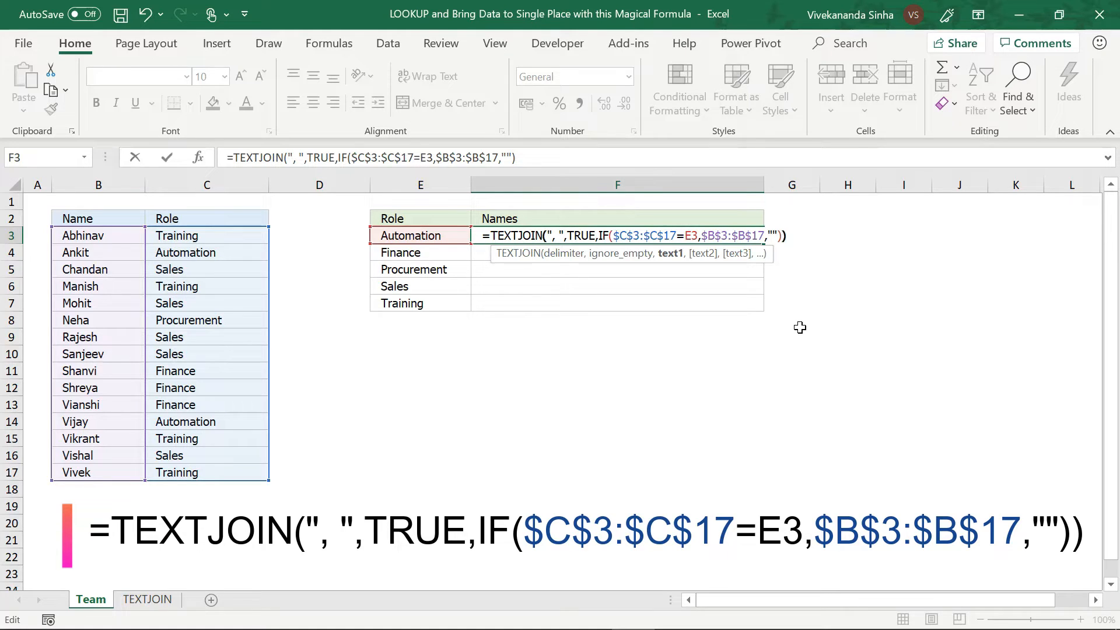
pyautogui.write(')')
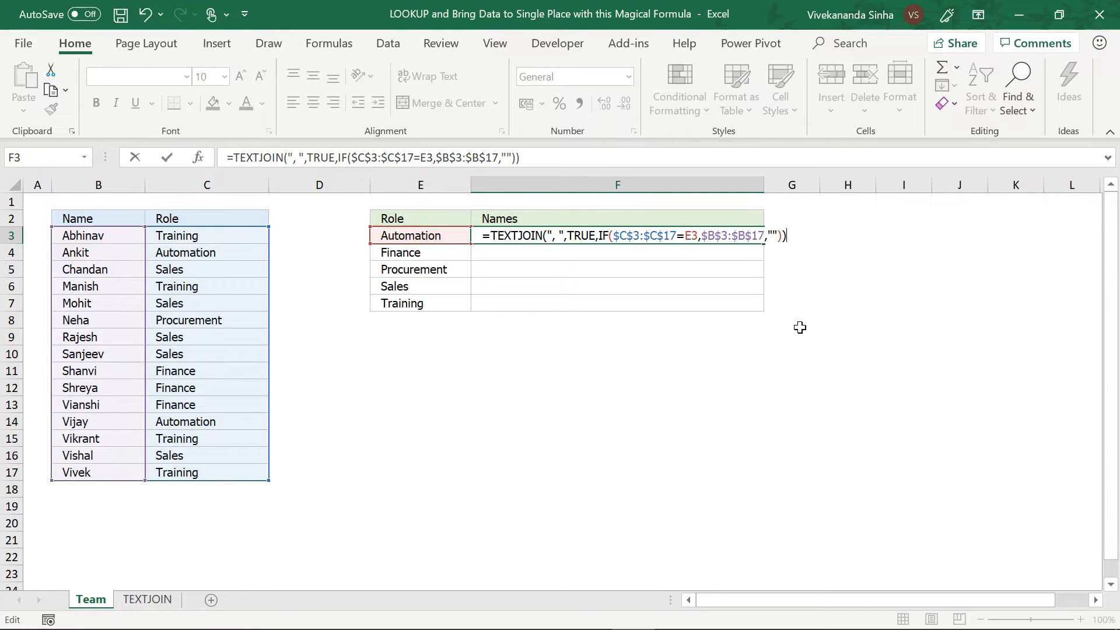
pyautogui.hotkey('ctrl', 'shift', 'Return')
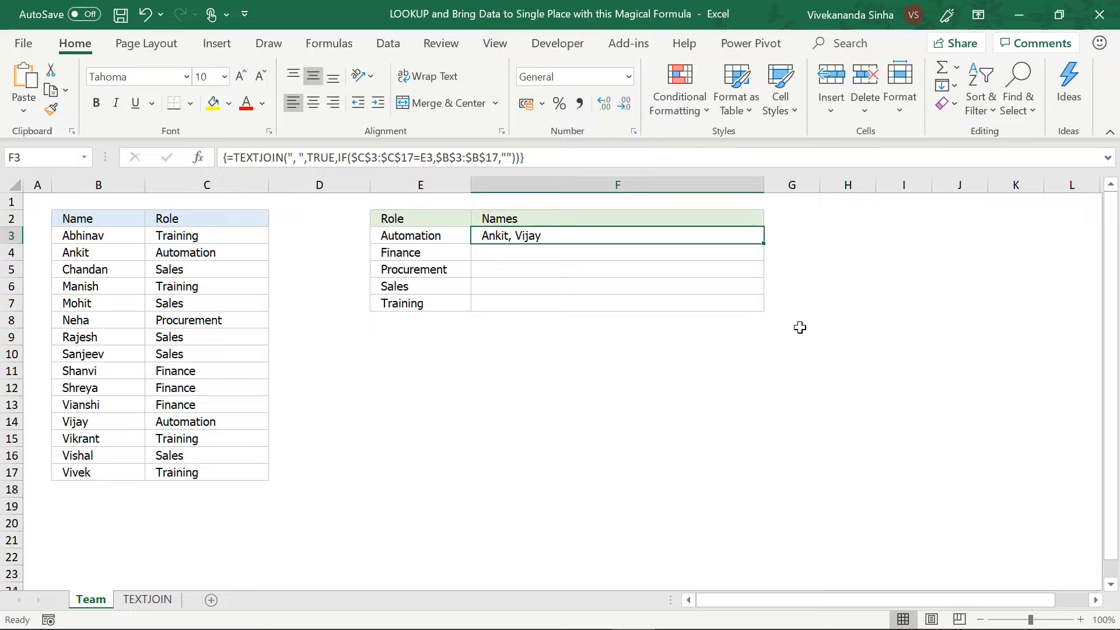
pyautogui.doubleClick(764, 244)
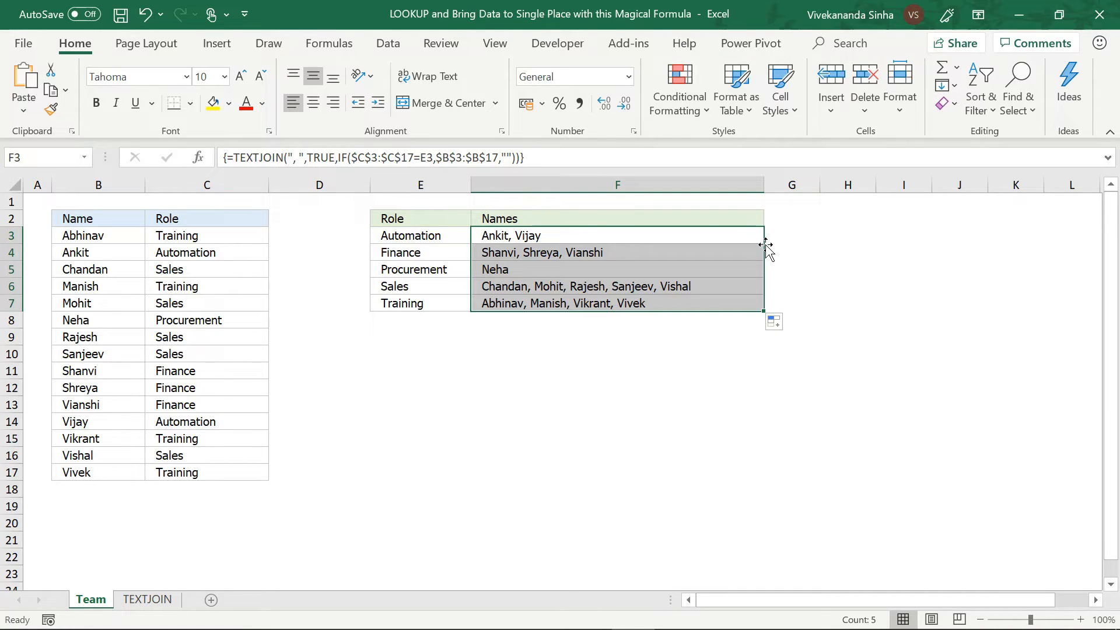
# Evaluate the IF part of the F3 formula in place, inspect the delimiter, ignore_empty and array of text values, and discard the edit
pyautogui.click(614, 240)
pyautogui.doubleClick(614, 238)
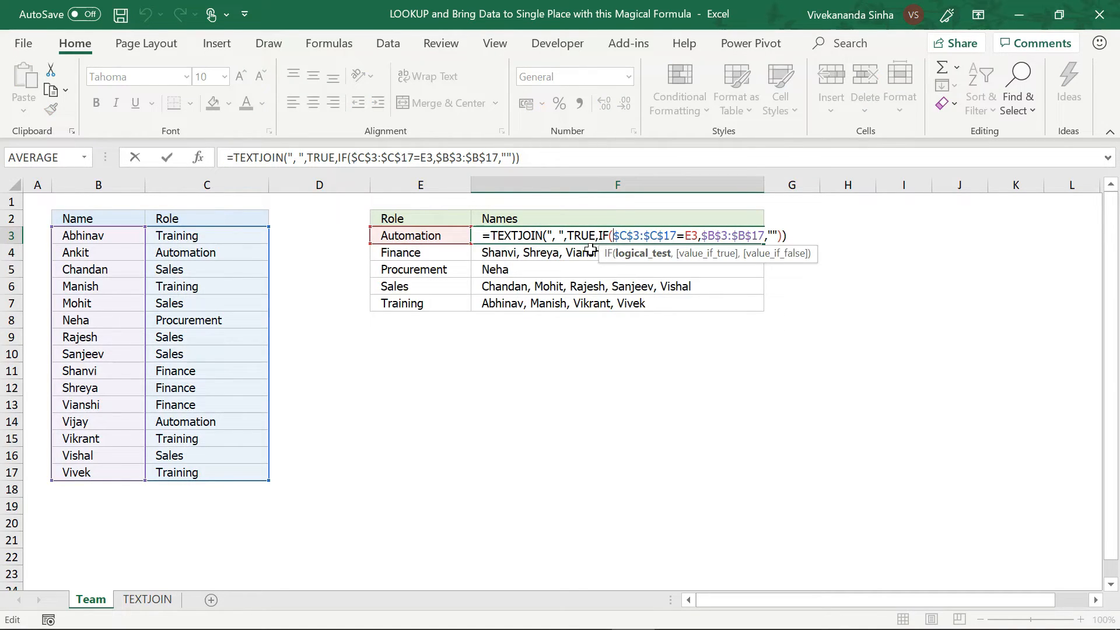
pyautogui.moveTo(547, 235); pyautogui.dragTo(785, 237)
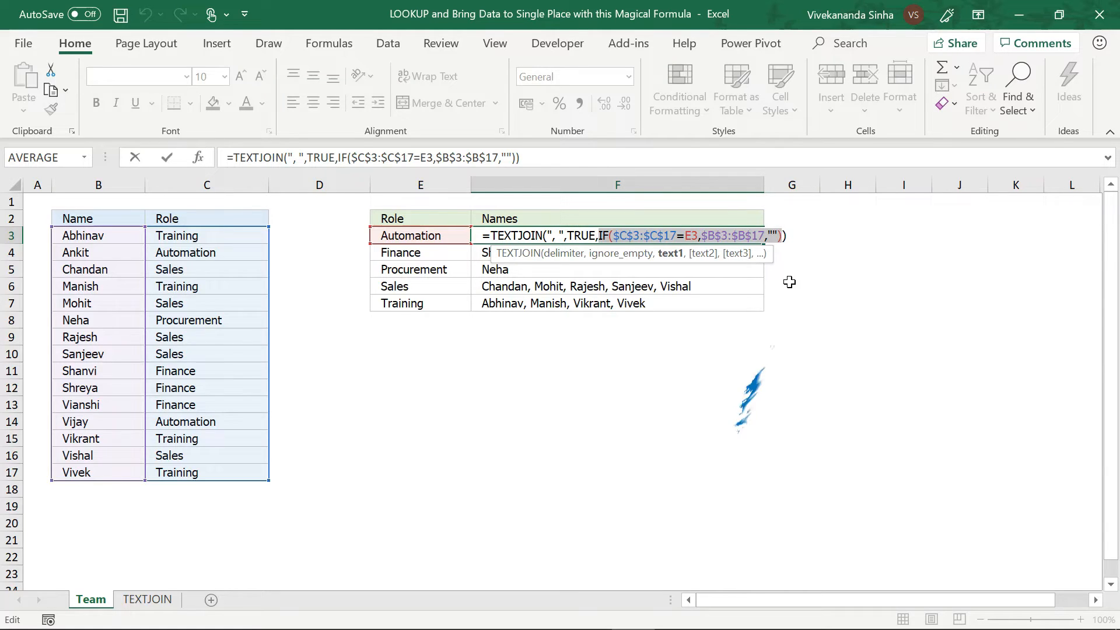
pyautogui.press('F9')
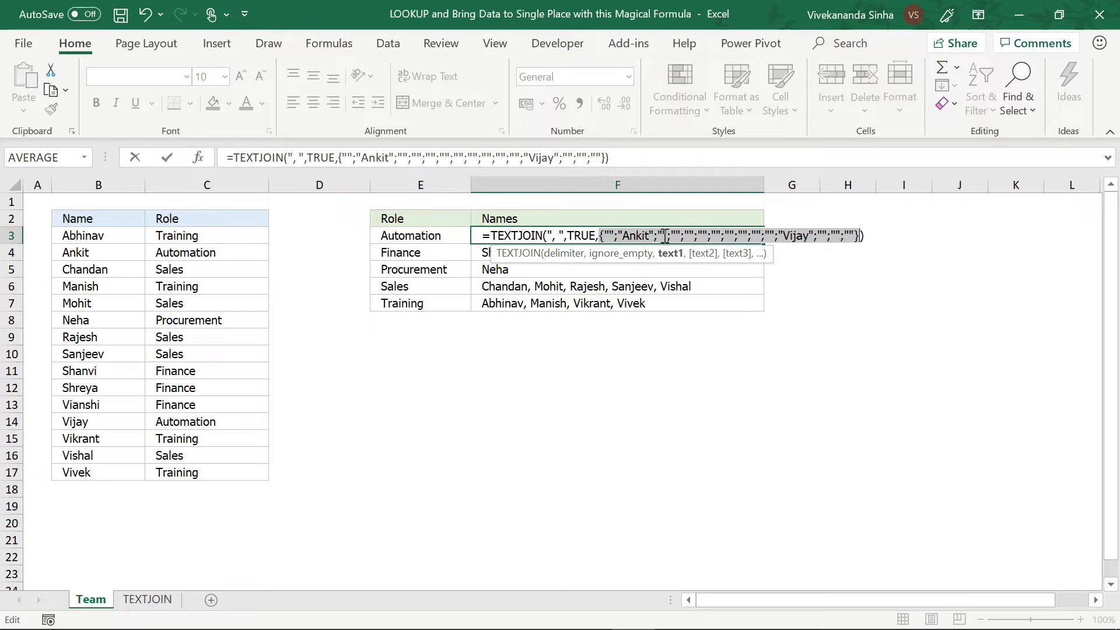
pyautogui.click(557, 237)
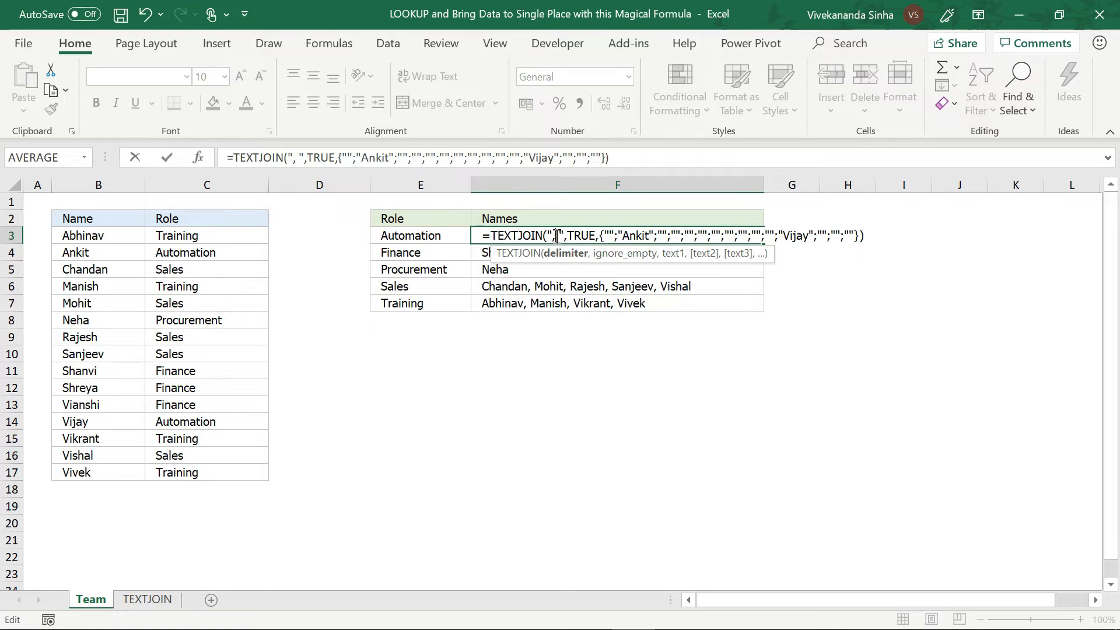
pyautogui.click(580, 237)
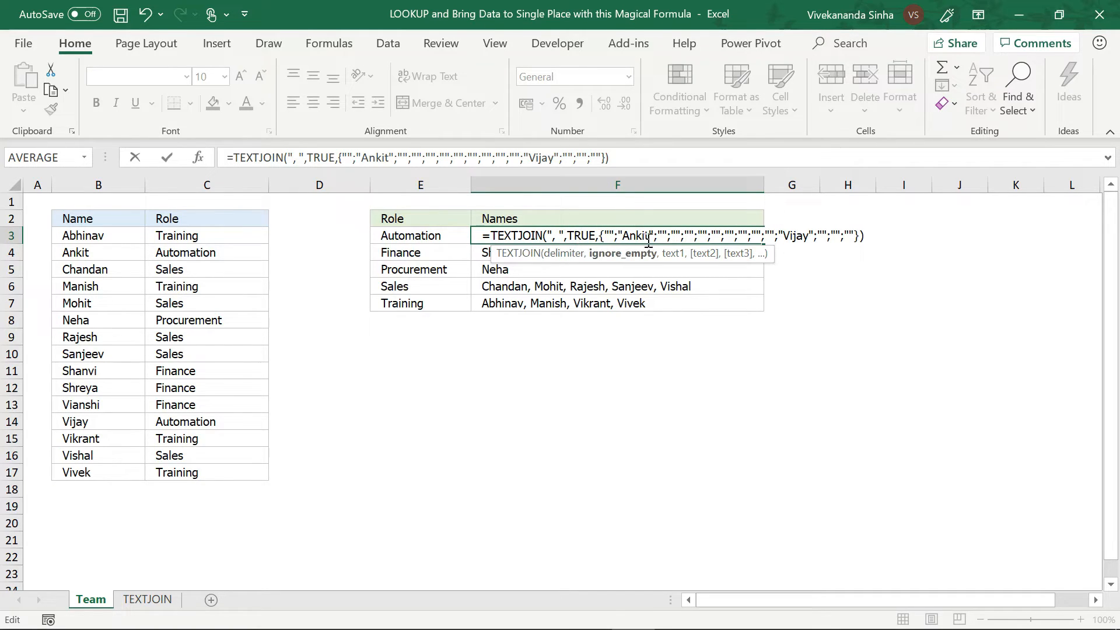
pyautogui.moveTo(667, 237); pyautogui.dragTo(736, 237)
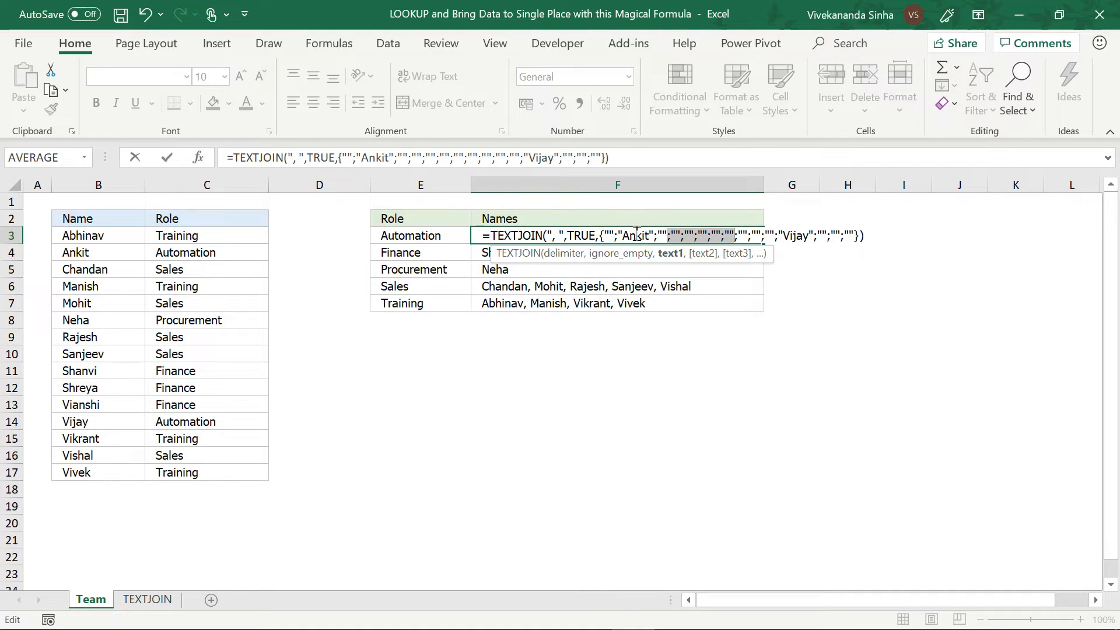
pyautogui.press('Escape')
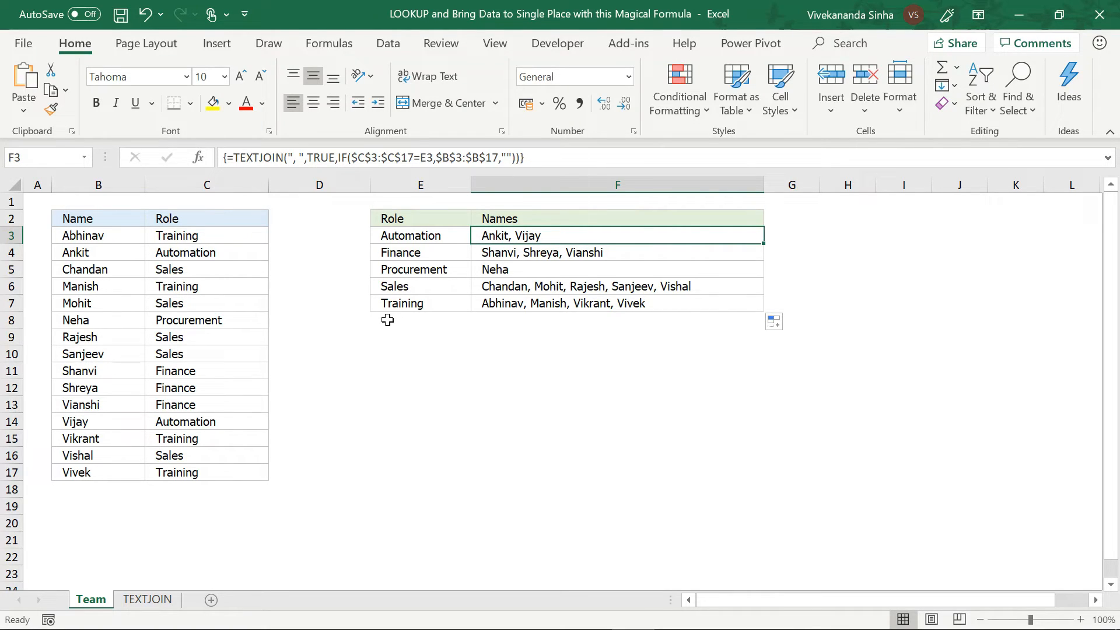
# Change the role in C6 to Procurement and check the joined names for Procurement in F5 and Training in F7
pyautogui.click(100, 288)
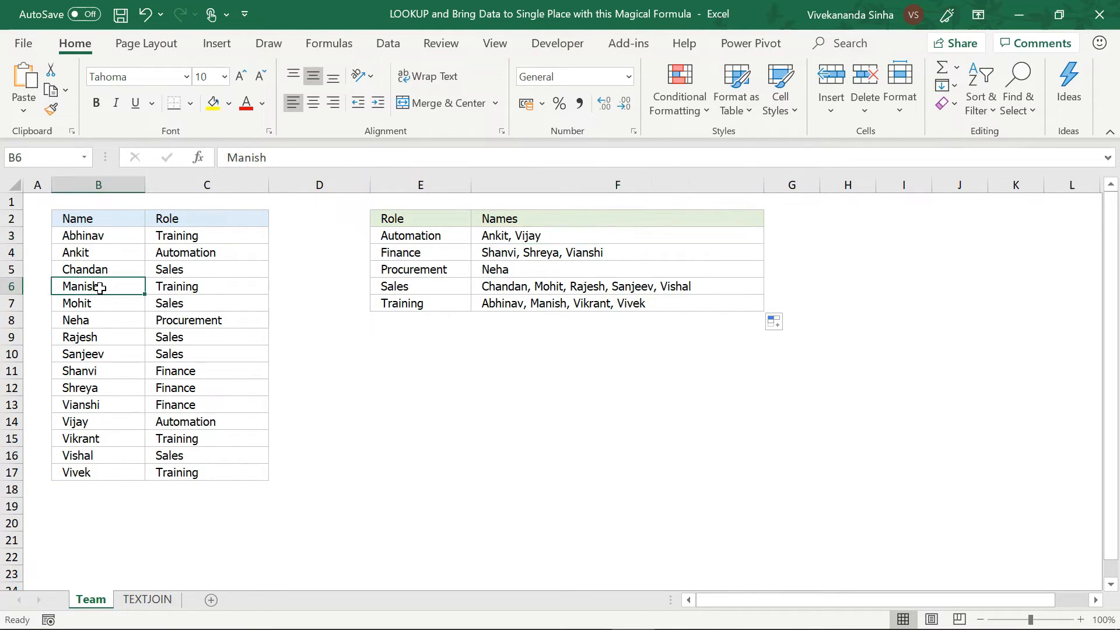
pyautogui.click(177, 287)
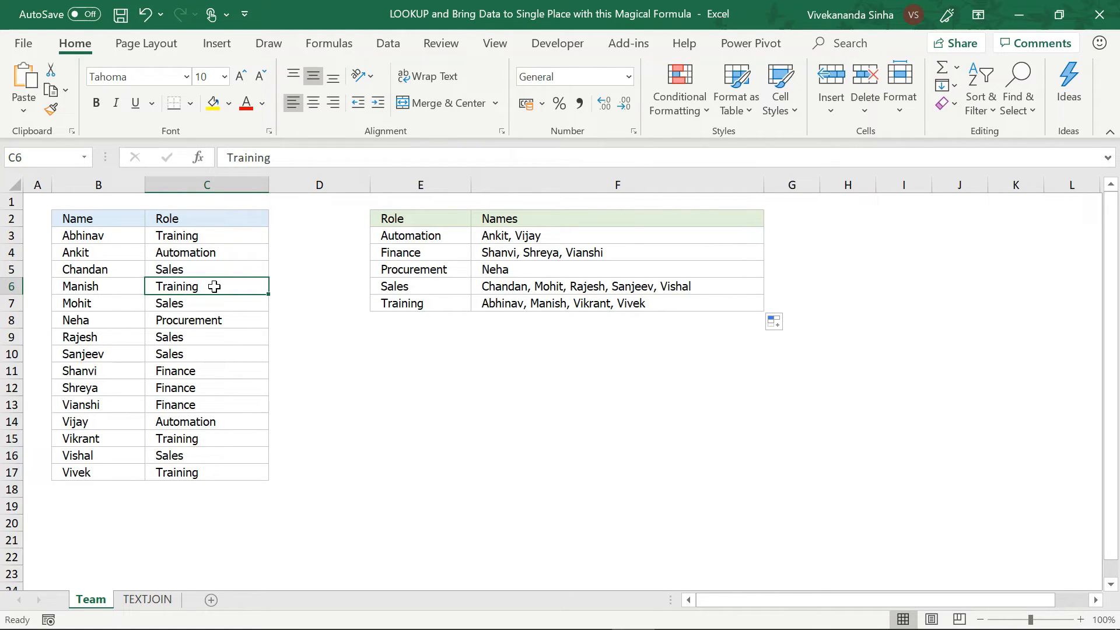
pyautogui.write('p')
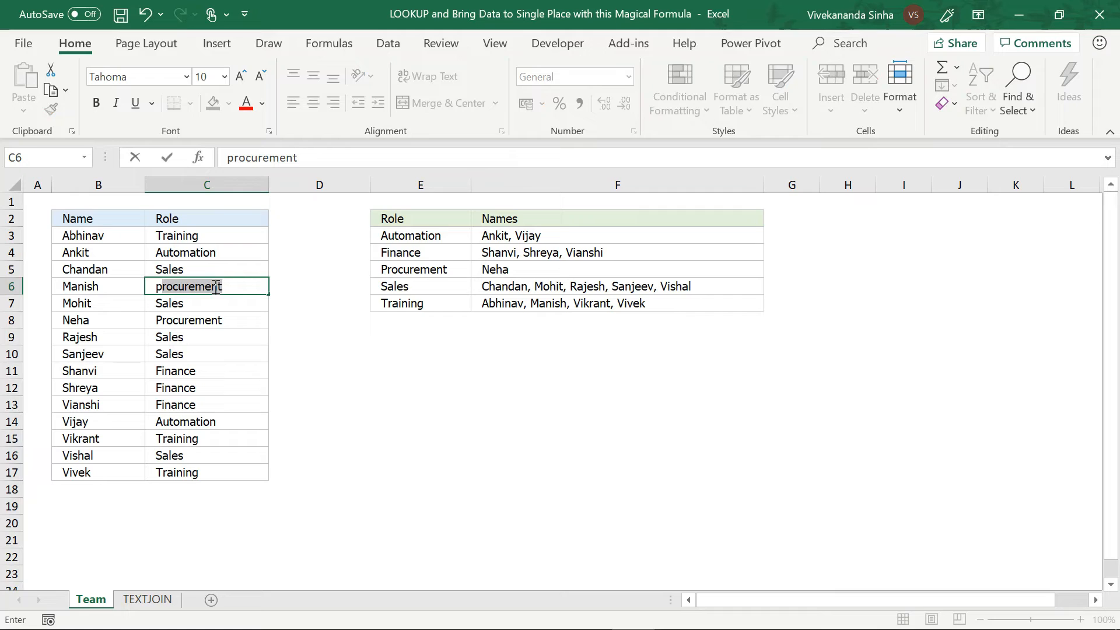
pyautogui.press('Return')
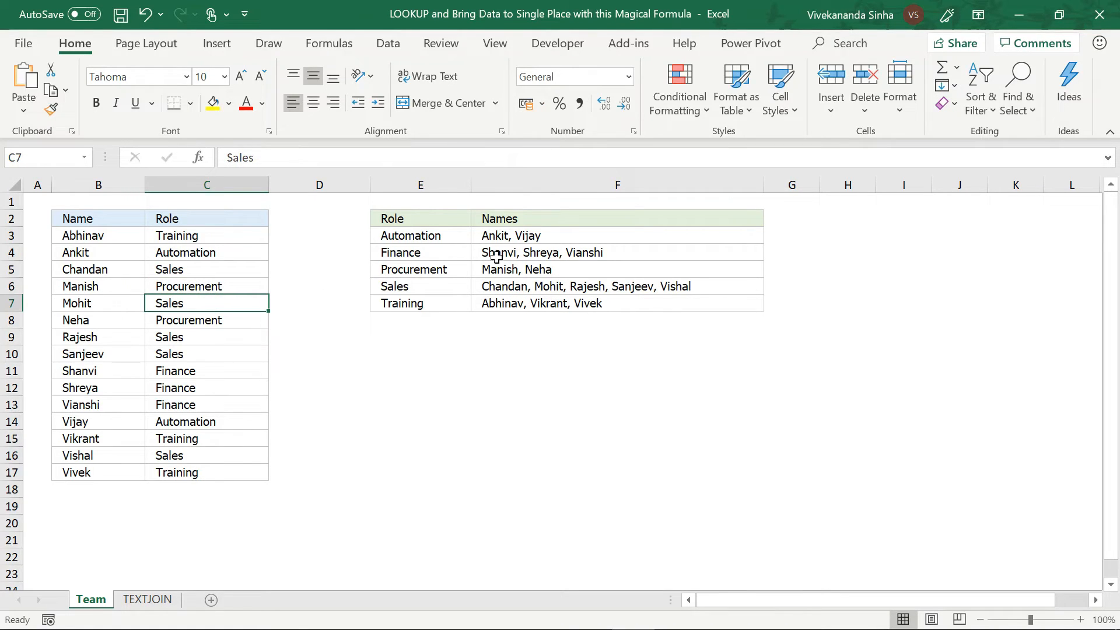
pyautogui.click(454, 270)
pyautogui.click(516, 270)
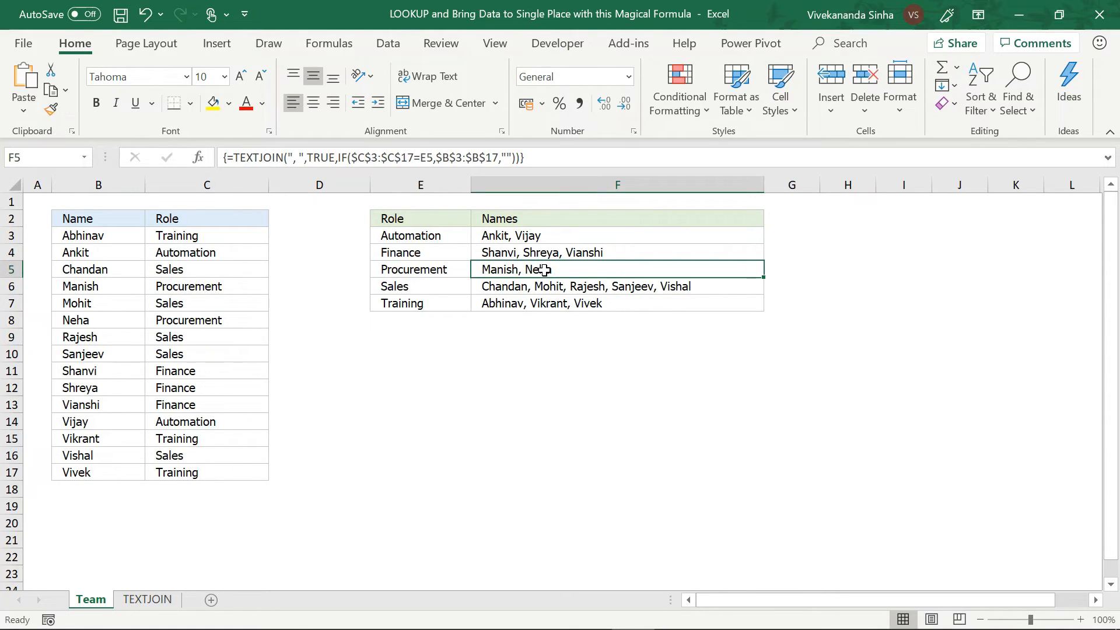
pyautogui.click(549, 304)
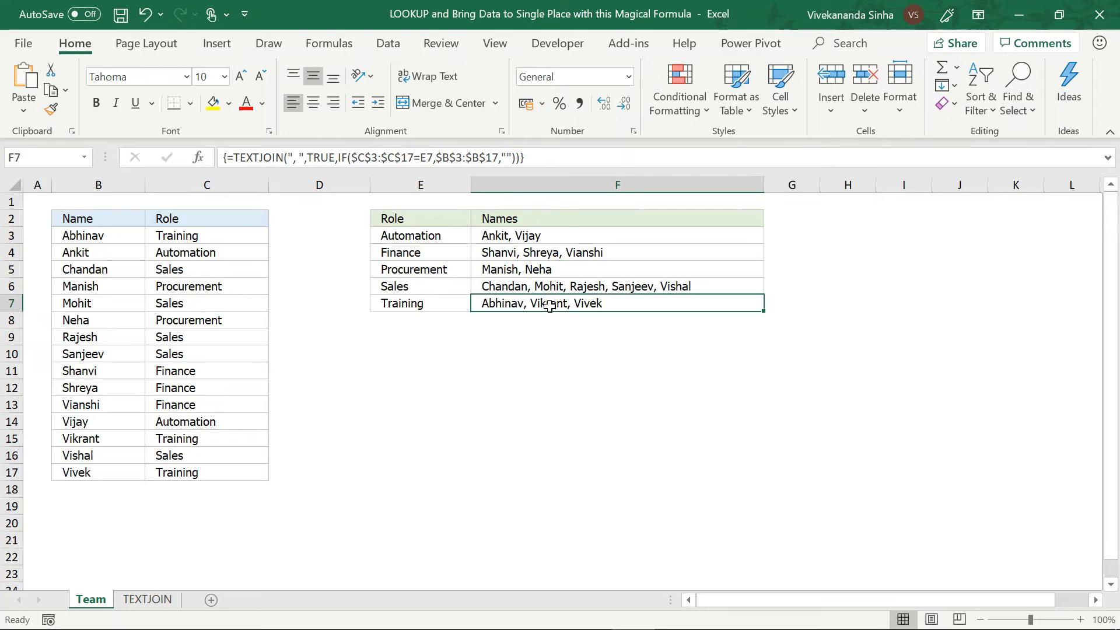
# Change the role in C9 to Finance
pyautogui.click(204, 290)
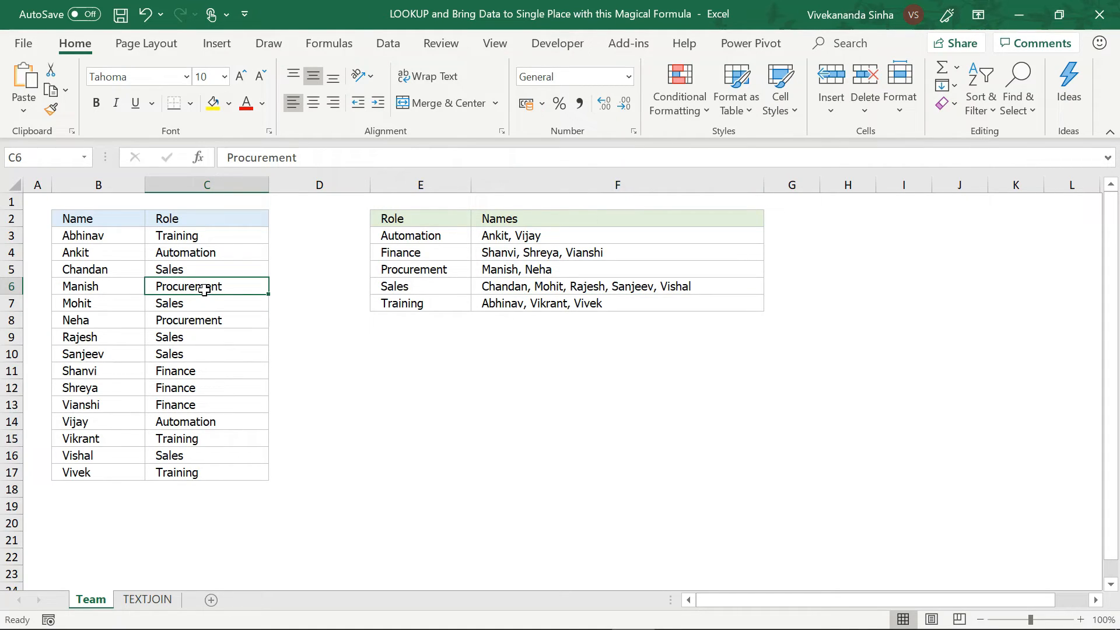
pyautogui.click(175, 338)
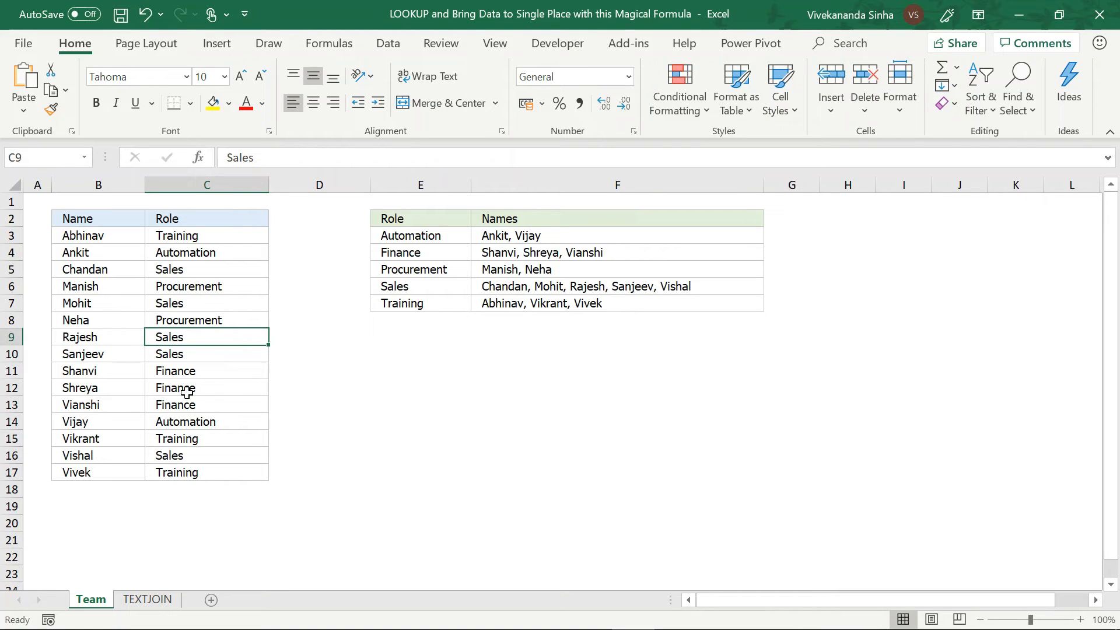
pyautogui.write('f')
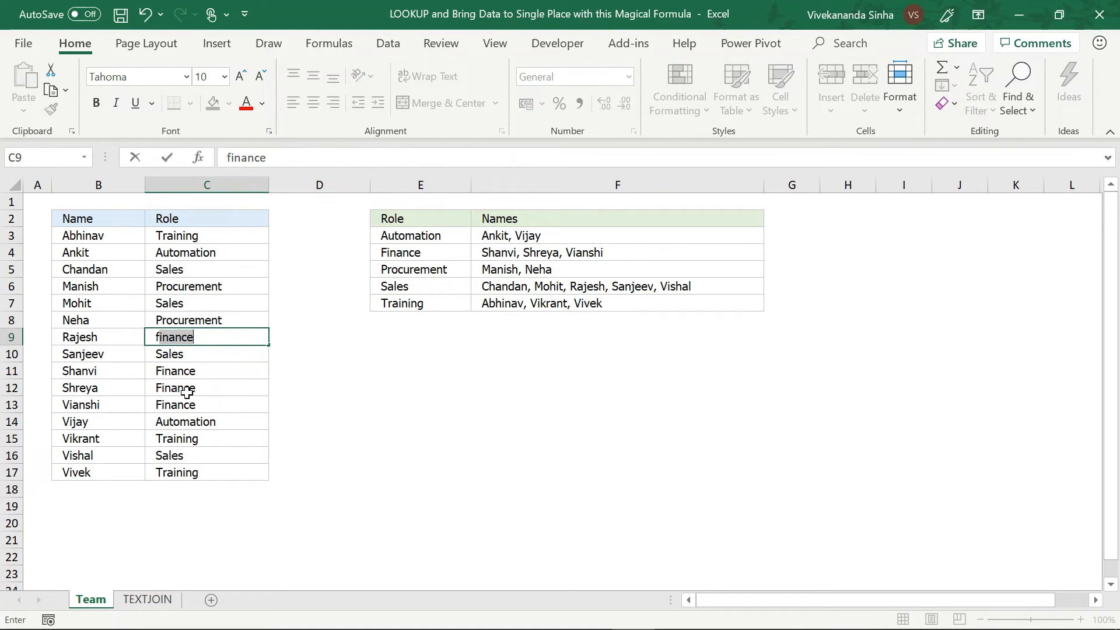
pyautogui.press('Return')
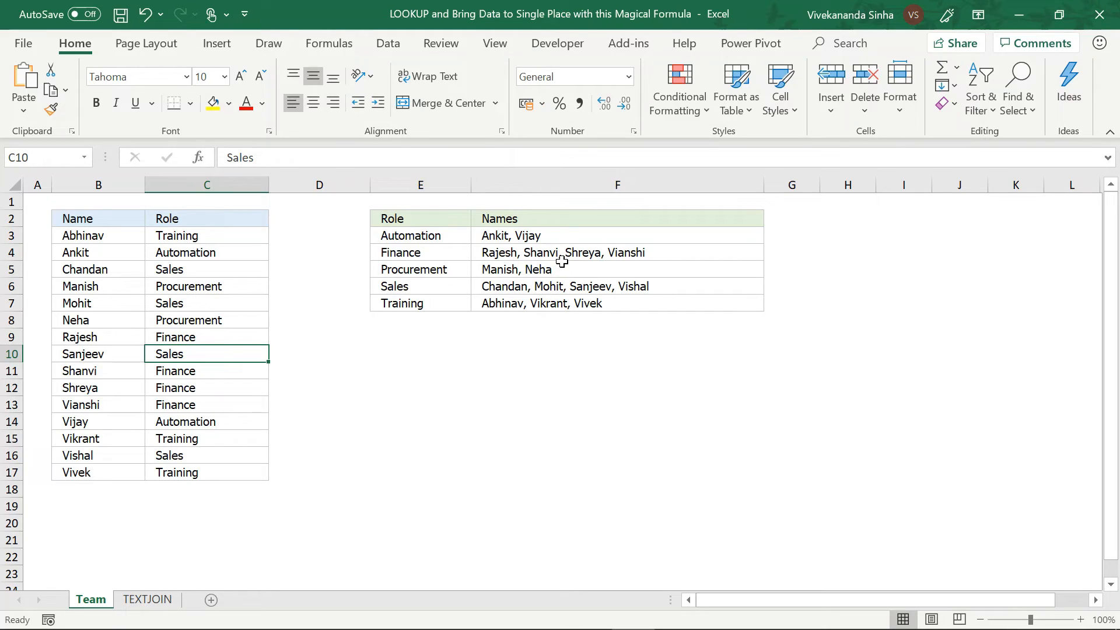